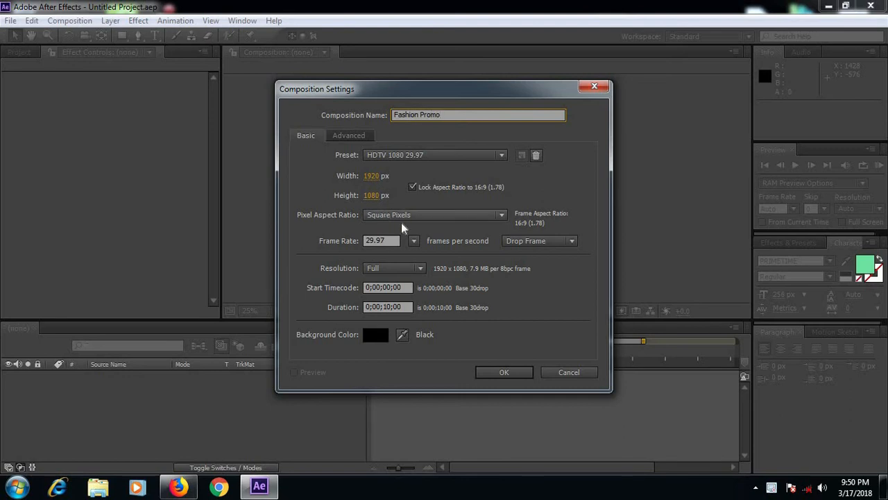
- Create the 1920 × 1080 Fashion Promo composition at 29.97 fps lasting 10 seconds, and import the pexels-photo-428338 image as footage
{"action": "left_click", "coordinate": [521, 372]}
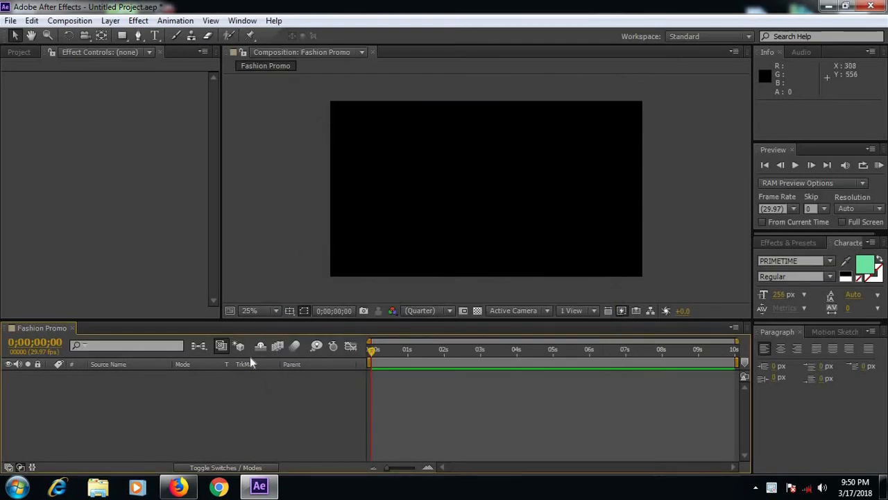
{"action": "left_click", "coordinate": [10, 20]}
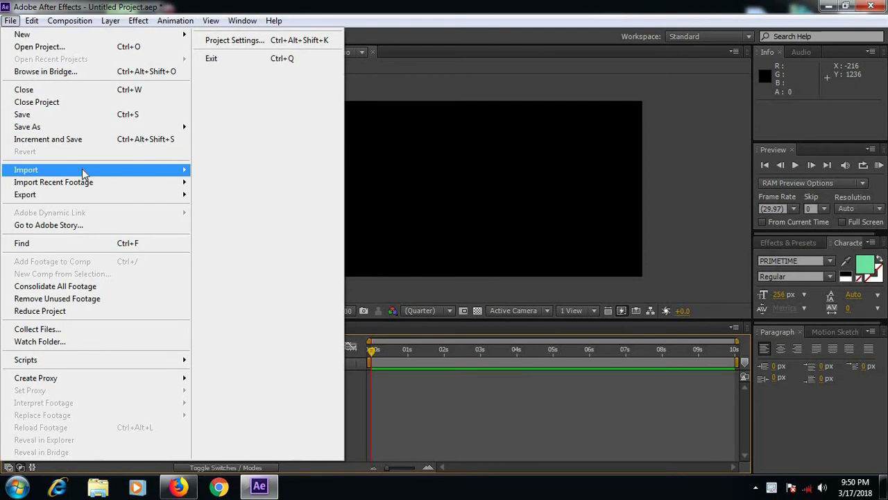
{"action": "mouse_move", "coordinate": [84, 170]}
{"action": "left_click", "coordinate": [264, 171]}
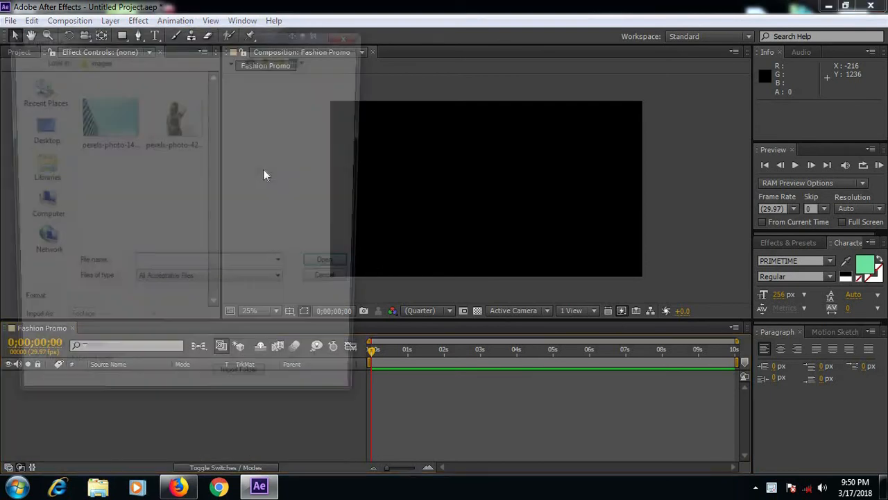
{"action": "left_click", "coordinate": [194, 130]}
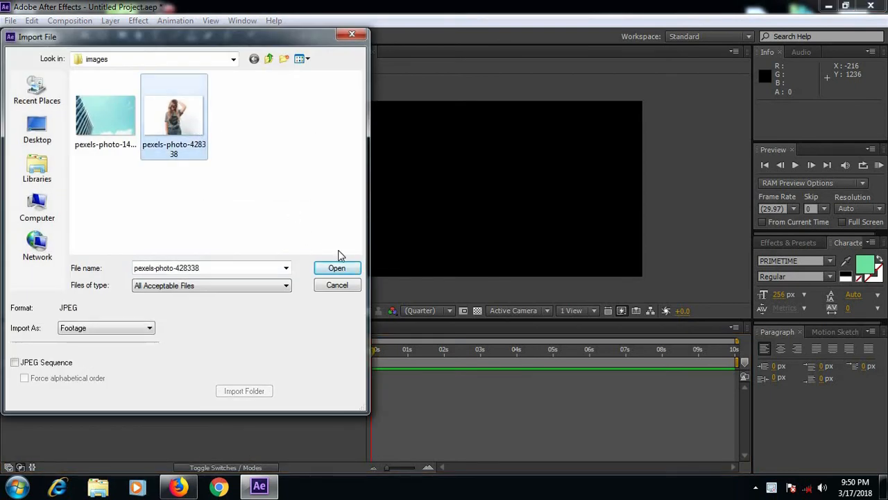
{"action": "left_click", "coordinate": [337, 268]}
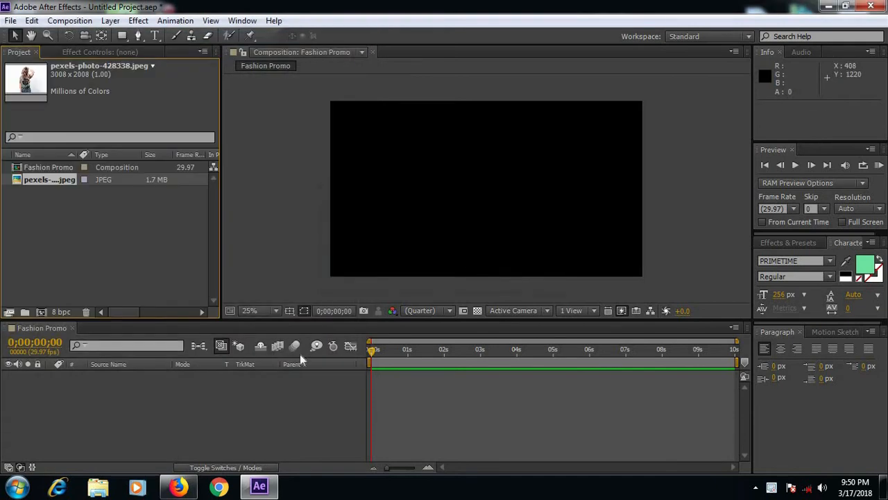
- Add the imported photo to the composition and scale it down to about 66% by 59% so it just covers the frame
{"action": "left_click_drag", "start_coordinate": [54, 180], "coordinate": [110, 376]}
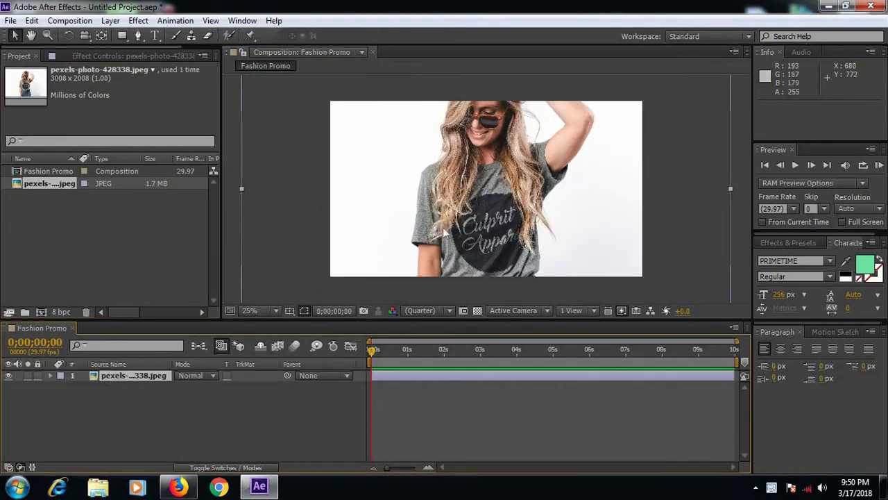
{"action": "scroll", "coordinate": [441, 228], "scroll_direction": "down", "scroll_amount": 1}
{"action": "left_click_drag", "start_coordinate": [609, 270], "coordinate": [568, 237]}
{"action": "scroll", "coordinate": [510, 197], "scroll_direction": "up", "scroll_amount": 2}
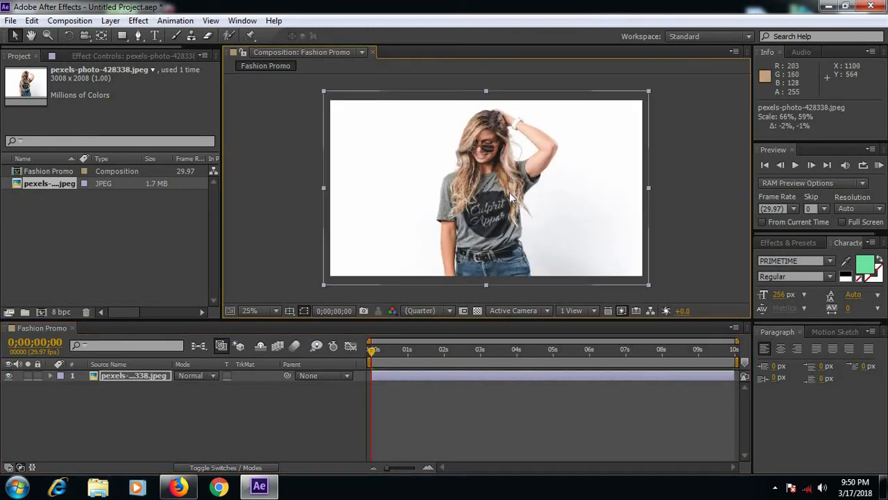
{"action": "scroll", "coordinate": [509, 193], "scroll_direction": "down", "scroll_amount": 1}
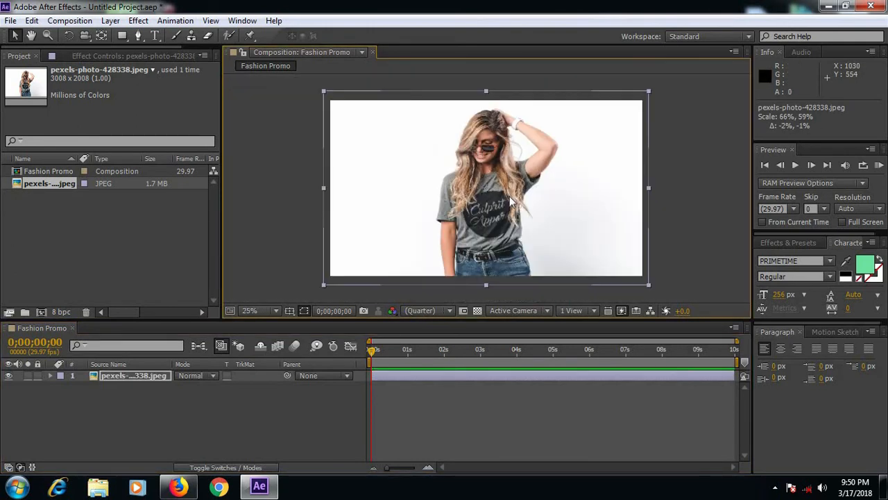
- Mask the photo layer with the Pen tool to a four-point slanted strip around the woman, extending past the frame's upper and lower edges
{"action": "left_click", "coordinate": [134, 420]}
{"action": "left_click", "coordinate": [138, 375]}
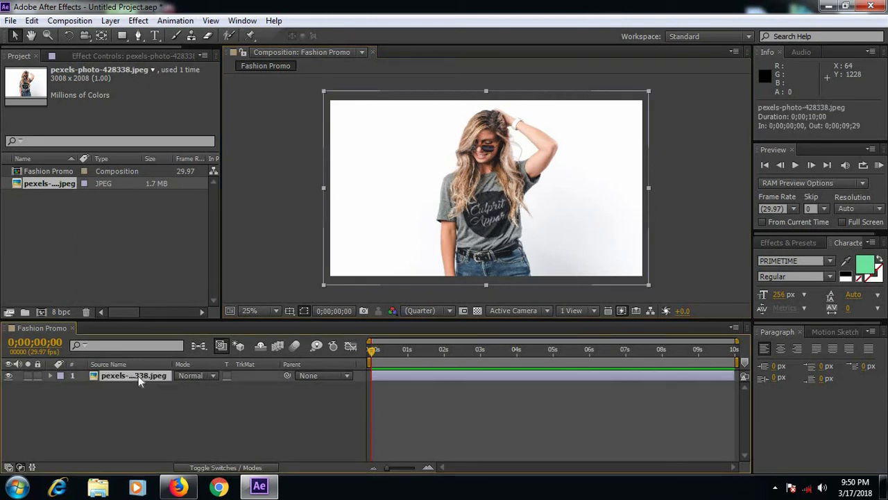
{"action": "left_click", "coordinate": [124, 36]}
{"action": "left_click", "coordinate": [138, 36]}
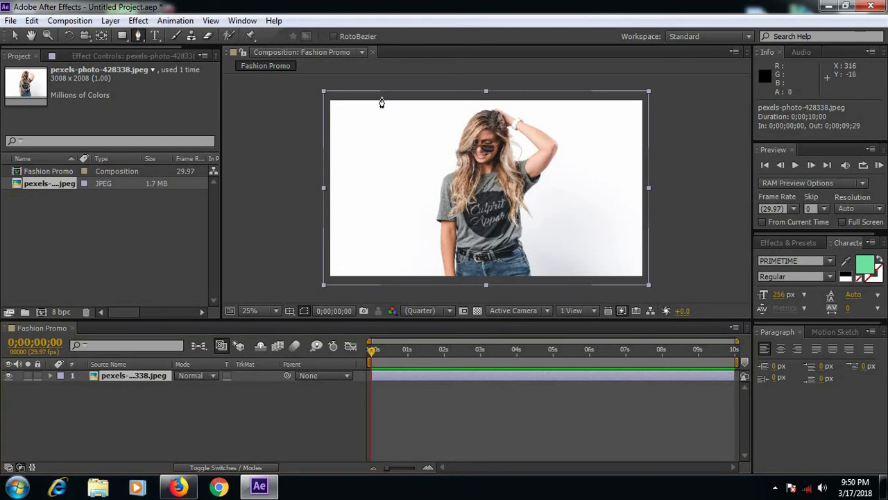
{"action": "key", "text": "comma"}
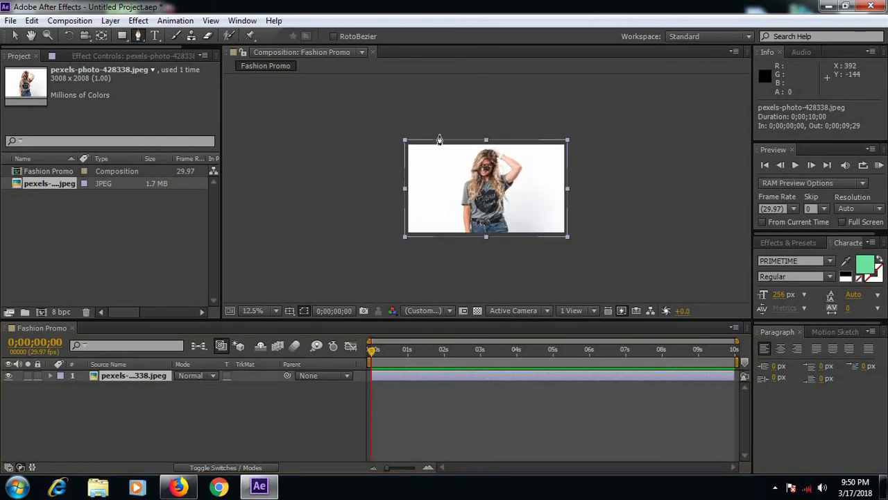
{"action": "left_click", "coordinate": [439, 131]}
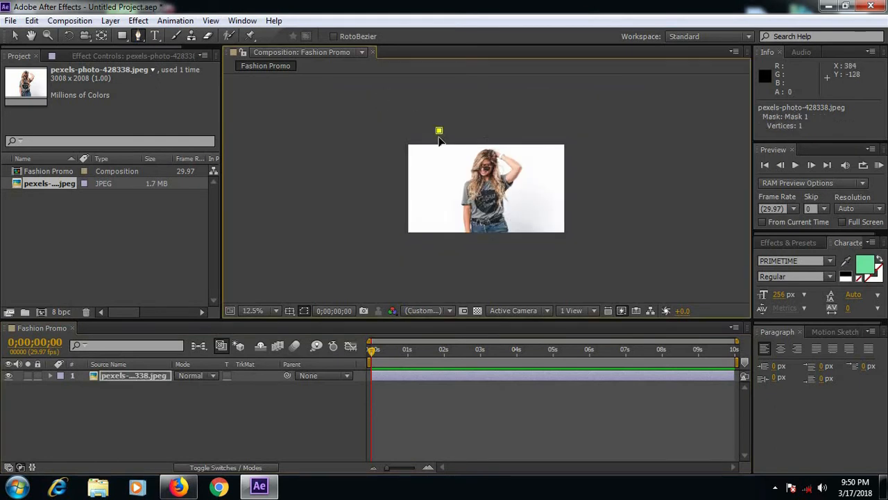
{"action": "left_click", "coordinate": [467, 251]}
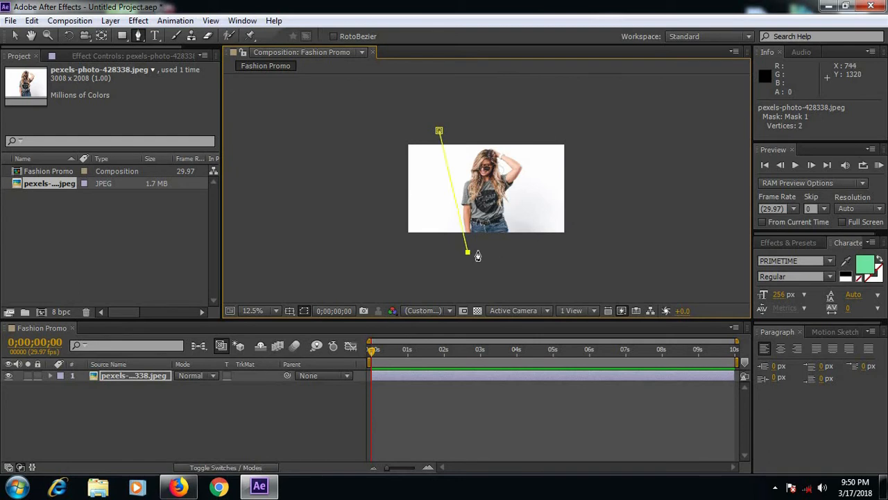
{"action": "left_click", "coordinate": [526, 251]}
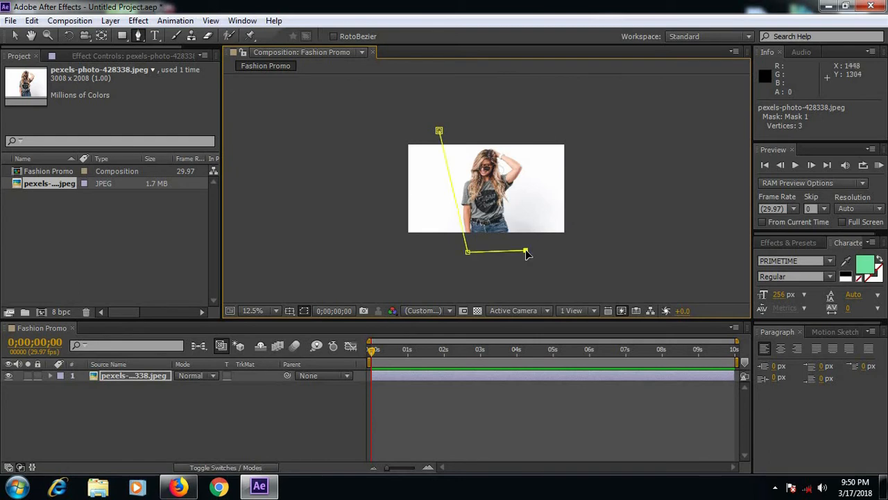
{"action": "left_click", "coordinate": [497, 129]}
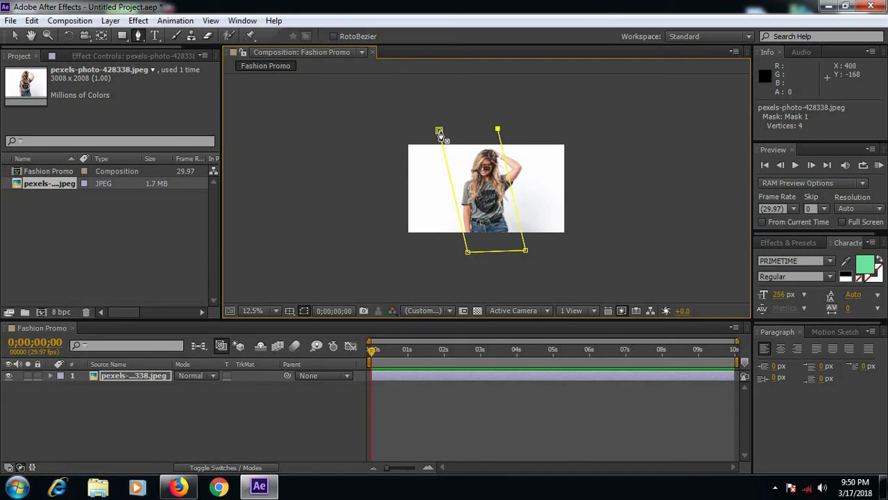
{"action": "left_click", "coordinate": [439, 132]}
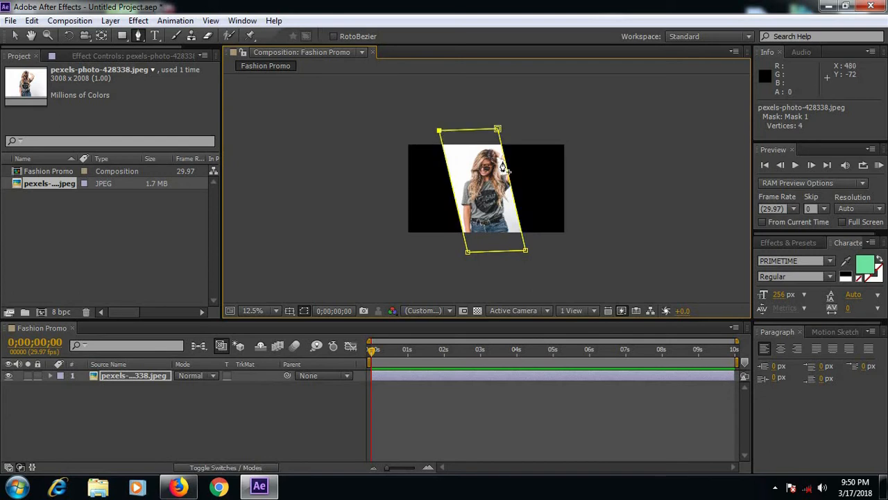
{"action": "left_click", "coordinate": [16, 35]}
{"action": "left_click", "coordinate": [485, 198]}
{"action": "scroll", "coordinate": [503, 206], "scroll_direction": "up", "scroll_amount": 1}
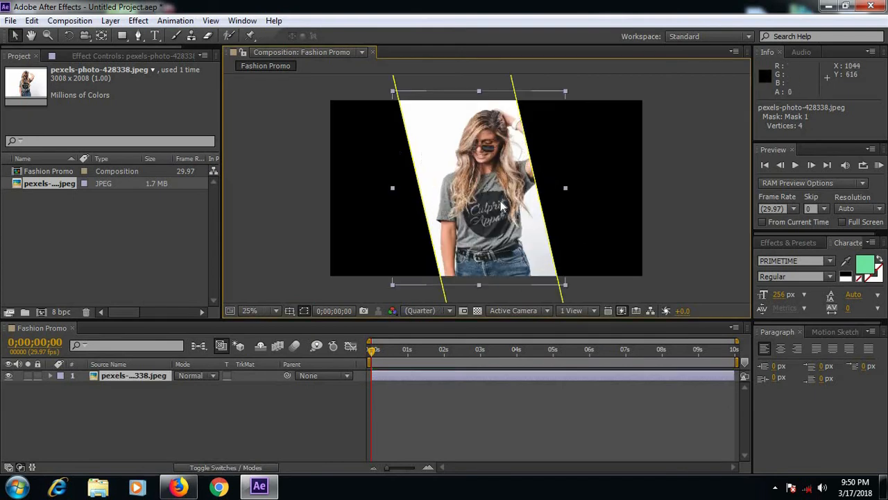
{"action": "scroll", "coordinate": [503, 205], "scroll_direction": "down", "scroll_amount": 1}
{"action": "scroll", "coordinate": [501, 202], "scroll_direction": "up", "scroll_amount": 1}
- Create a white 1920 × 1080 solid layer named White Solid 1
{"action": "left_click", "coordinate": [306, 422]}
{"action": "scroll", "coordinate": [534, 169], "scroll_direction": "down", "scroll_amount": 1}
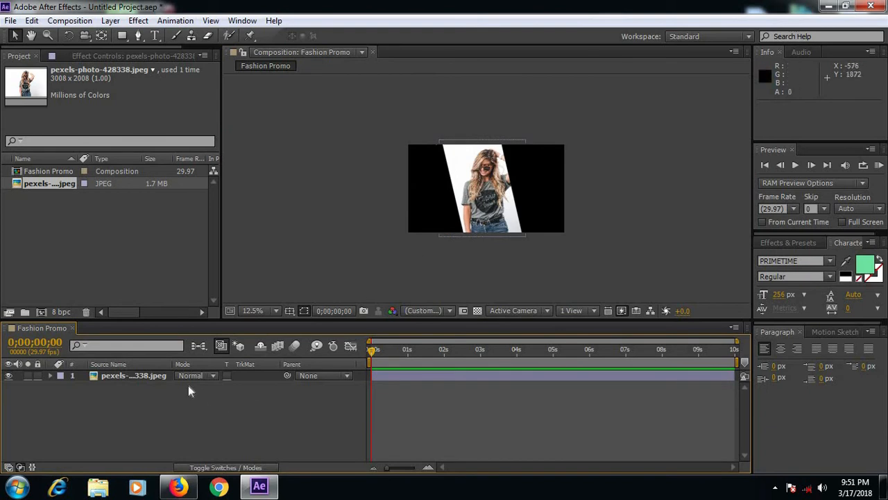
{"action": "right_click", "coordinate": [174, 399]}
{"action": "mouse_move", "coordinate": [244, 259]}
{"action": "left_click", "coordinate": [446, 297]}
{"action": "left_click", "coordinate": [435, 320]}
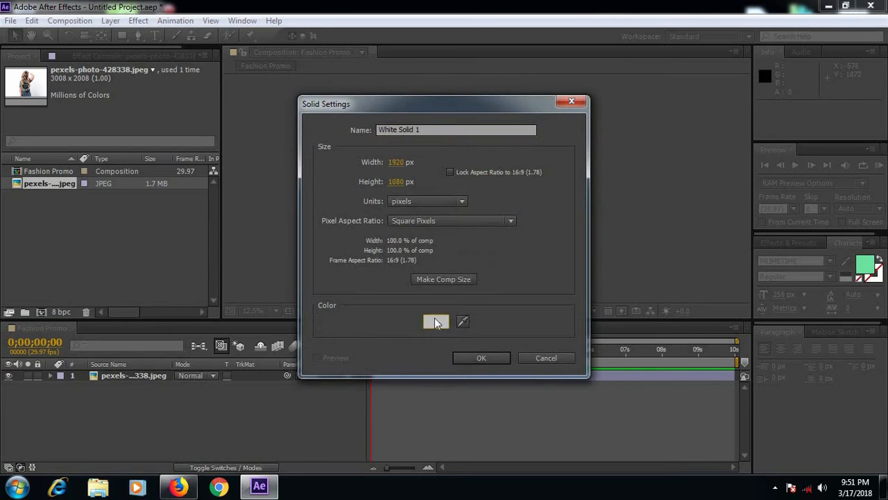
{"action": "left_click", "coordinate": [295, 267]}
{"action": "left_click", "coordinate": [481, 357]}
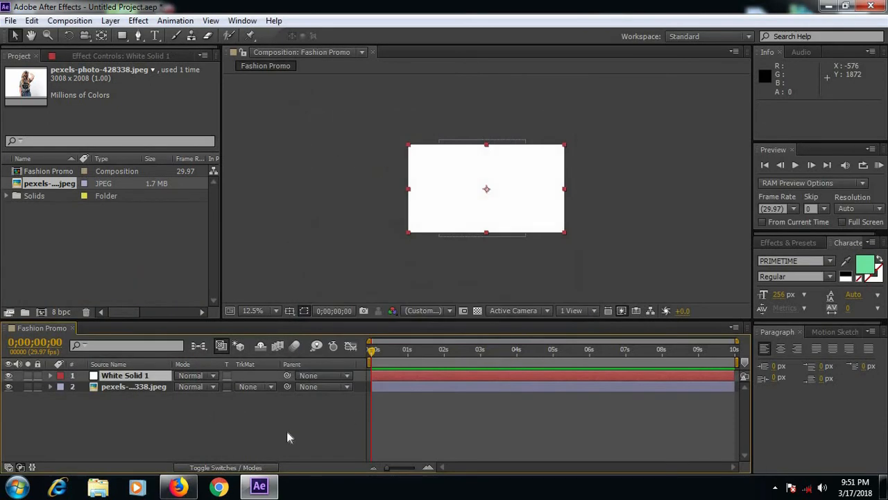
- Move the white solid beneath the photo layer so it serves as the background
{"action": "left_click_drag", "start_coordinate": [125, 375], "coordinate": [129, 403]}
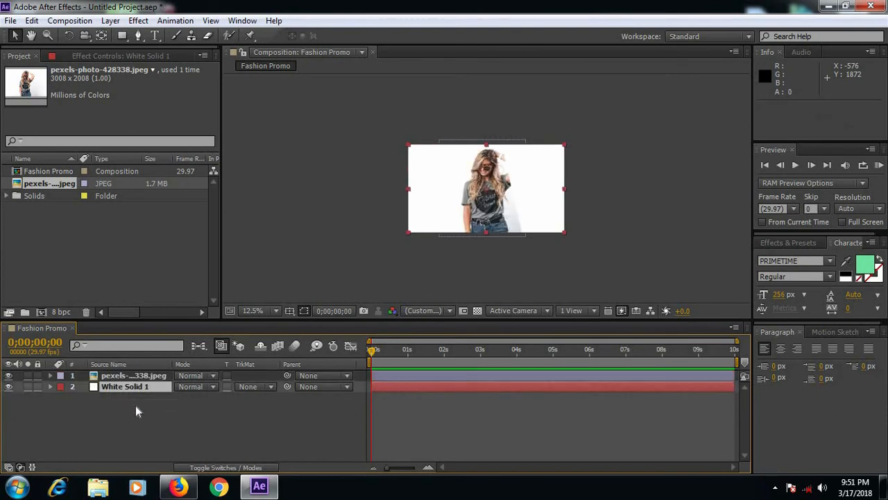
{"action": "left_click", "coordinate": [130, 403]}
{"action": "scroll", "coordinate": [494, 190], "scroll_direction": "up", "scroll_amount": 1}
{"action": "scroll", "coordinate": [494, 189], "scroll_direction": "down", "scroll_amount": 1}
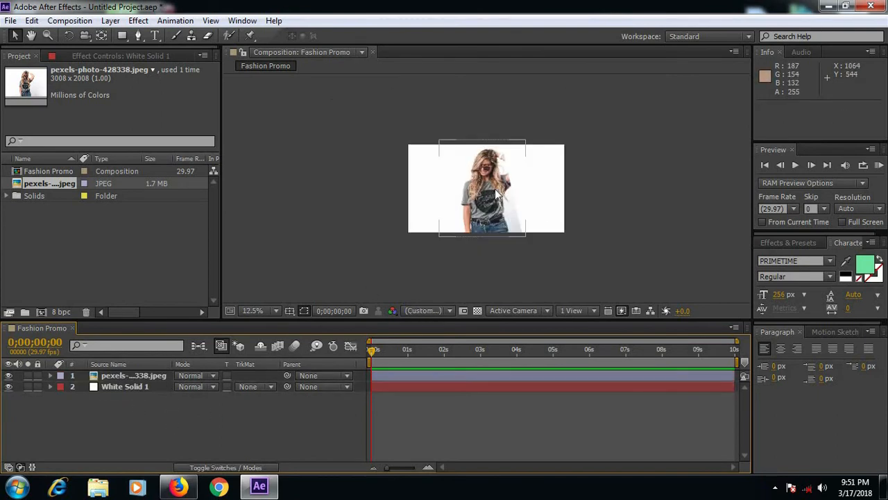
- Apply the Drop Shadow perspective effect to the masked photo layer
{"action": "left_click", "coordinate": [135, 376]}
{"action": "left_click", "coordinate": [139, 21]}
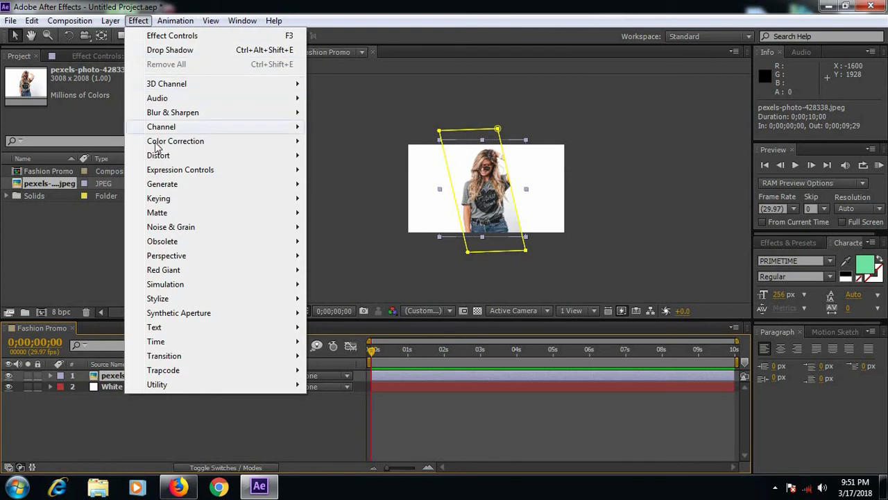
{"action": "mouse_move", "coordinate": [209, 258]}
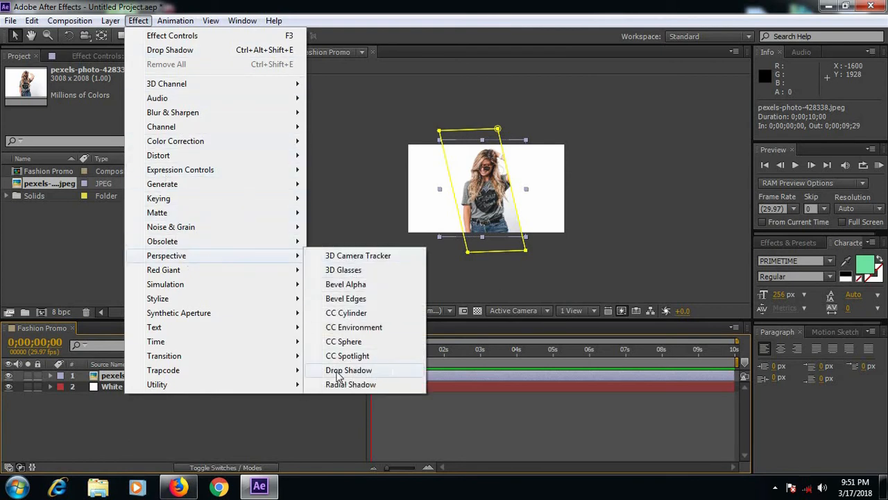
{"action": "left_click", "coordinate": [392, 372]}
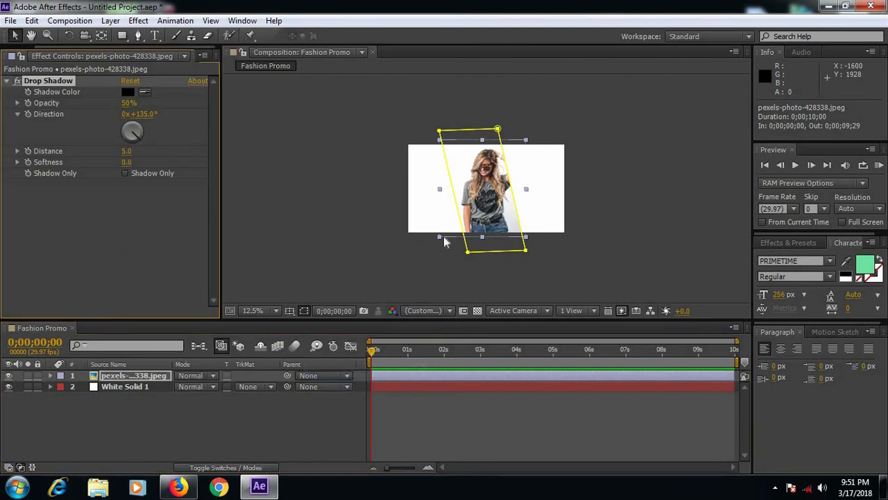
{"action": "key", "text": "period"}
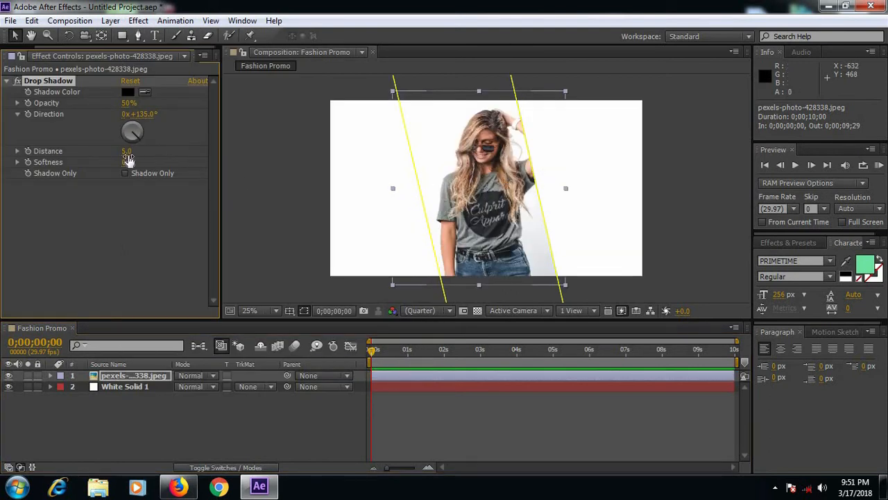
- Set the photo's drop shadow to a distance of 51, a softness of 140 and a direction of -12°
{"action": "left_click_drag", "start_coordinate": [126, 150], "coordinate": [179, 161]}
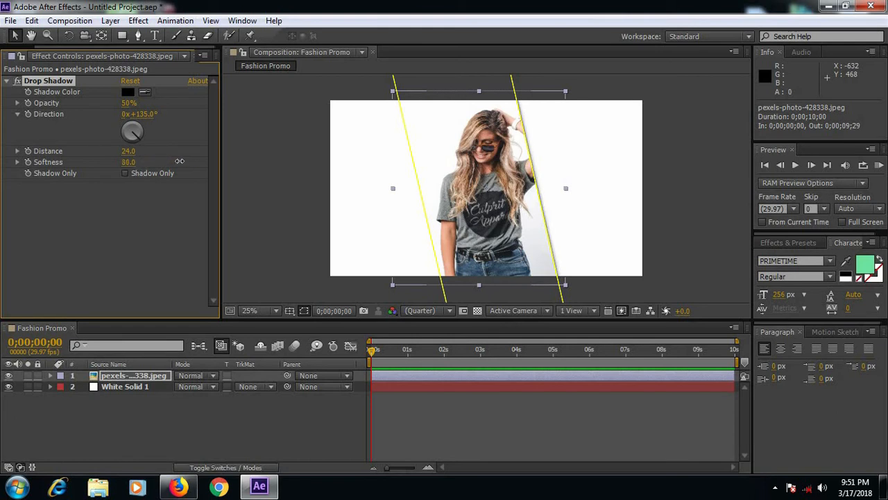
{"action": "left_click_drag", "start_coordinate": [127, 152], "coordinate": [130, 151]}
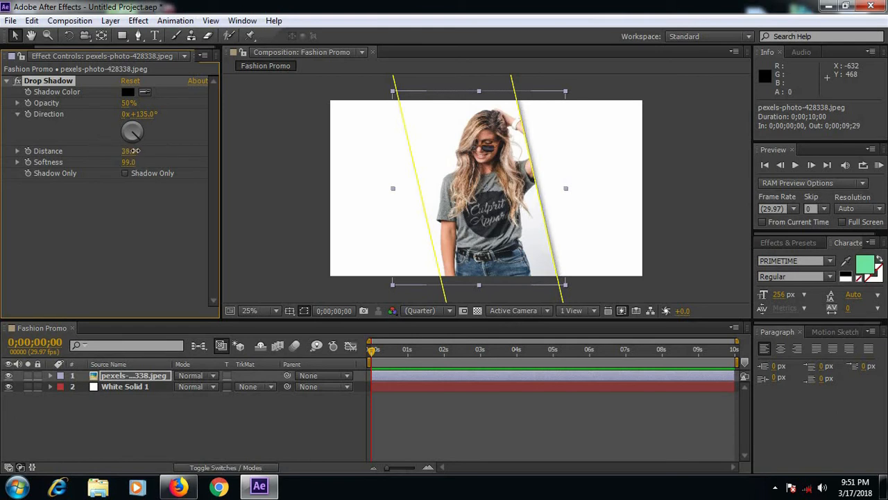
{"action": "left_click", "coordinate": [144, 140]}
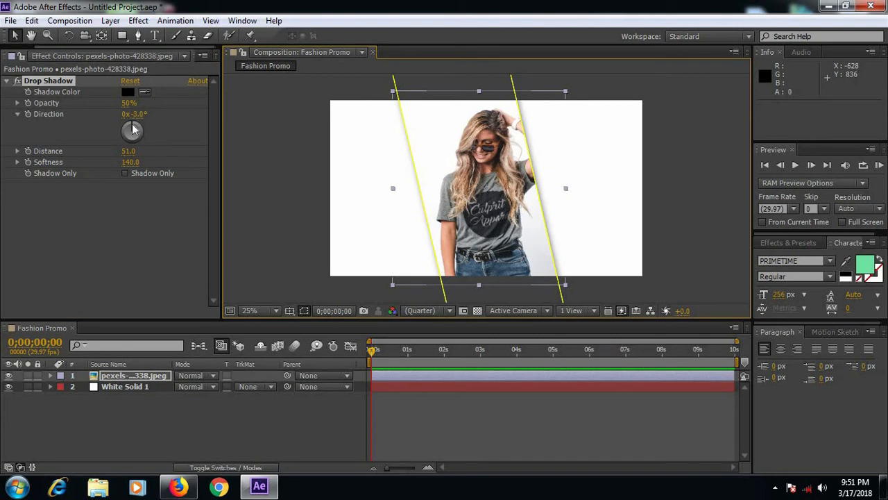
{"action": "left_click", "coordinate": [306, 251]}
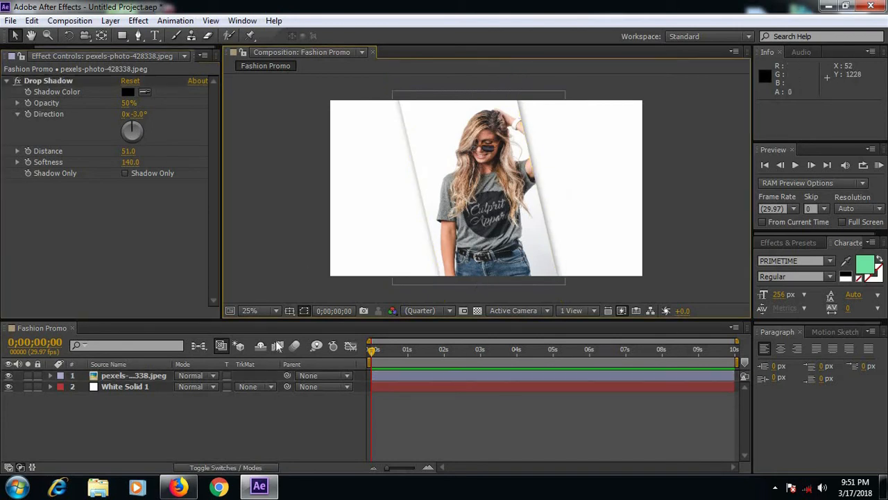
{"action": "left_click_drag", "start_coordinate": [134, 128], "coordinate": [132, 130]}
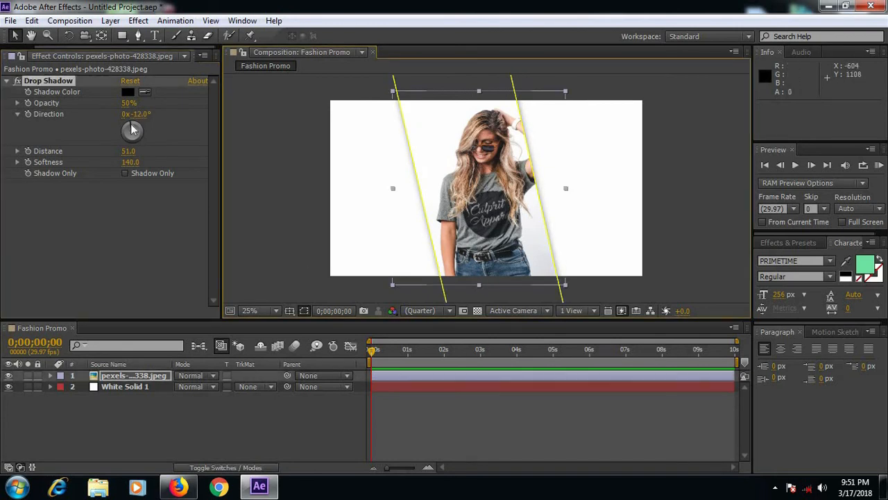
{"action": "left_click", "coordinate": [283, 171]}
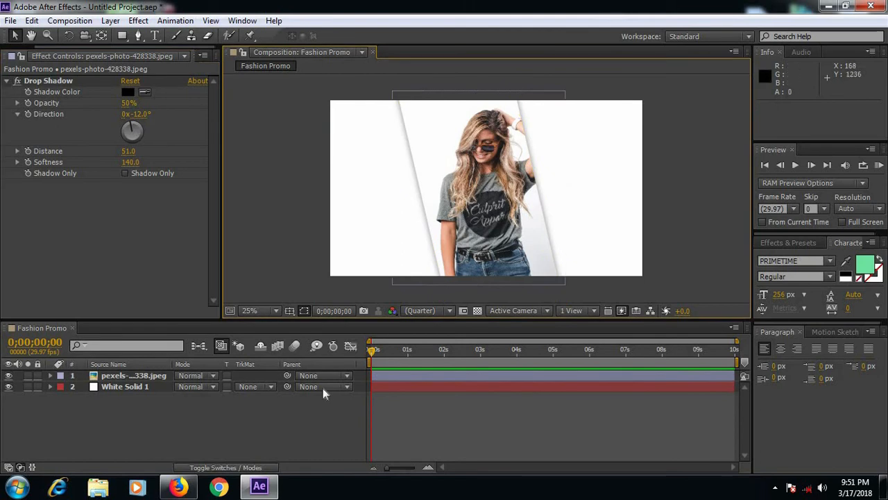
{"action": "left_click", "coordinate": [308, 429]}
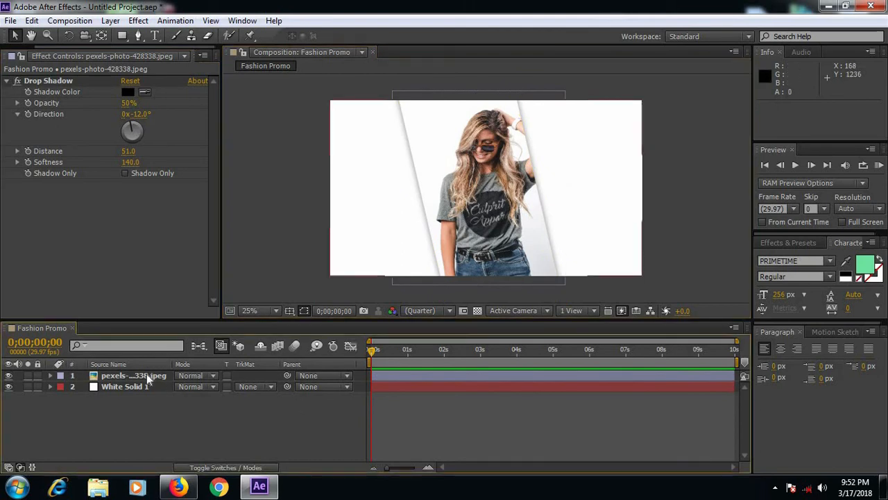
- Move the photo's Mask 1 path past the composition's left side and set a Mask Path keyframe at 0 seconds
{"action": "left_click", "coordinate": [49, 375]}
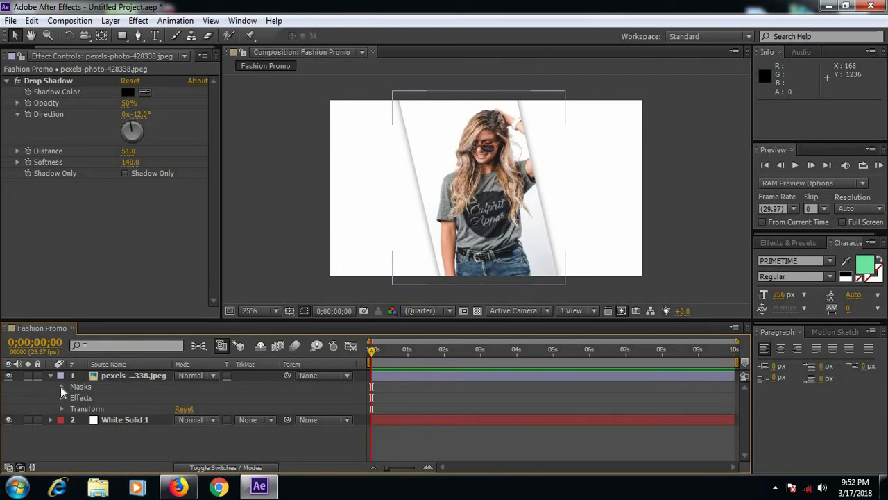
{"action": "left_click", "coordinate": [61, 387]}
{"action": "left_click", "coordinate": [73, 397]}
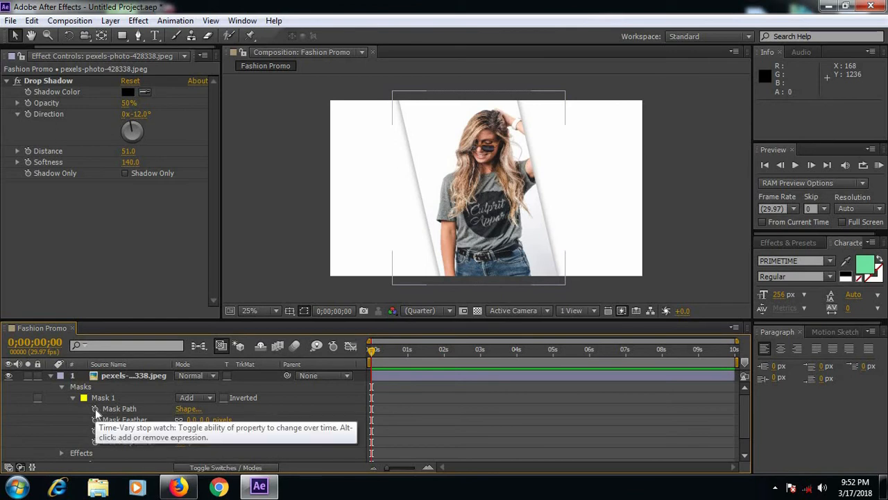
{"action": "left_click", "coordinate": [450, 216]}
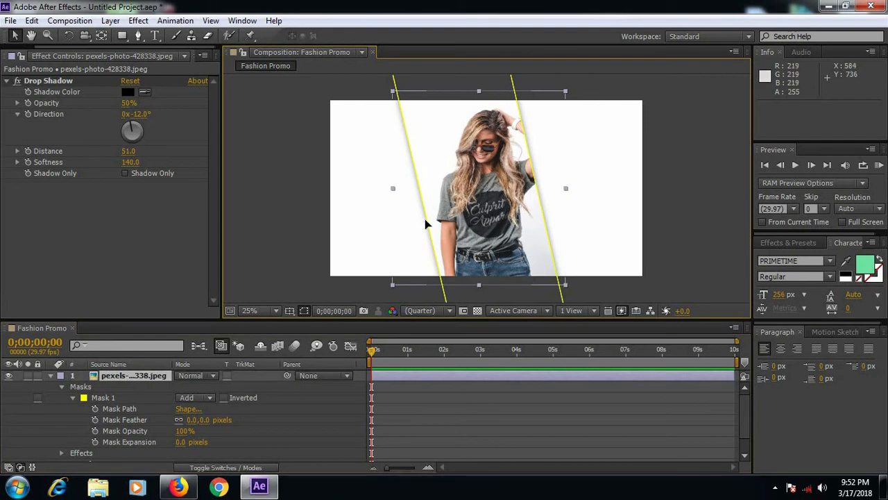
{"action": "left_click", "coordinate": [425, 218]}
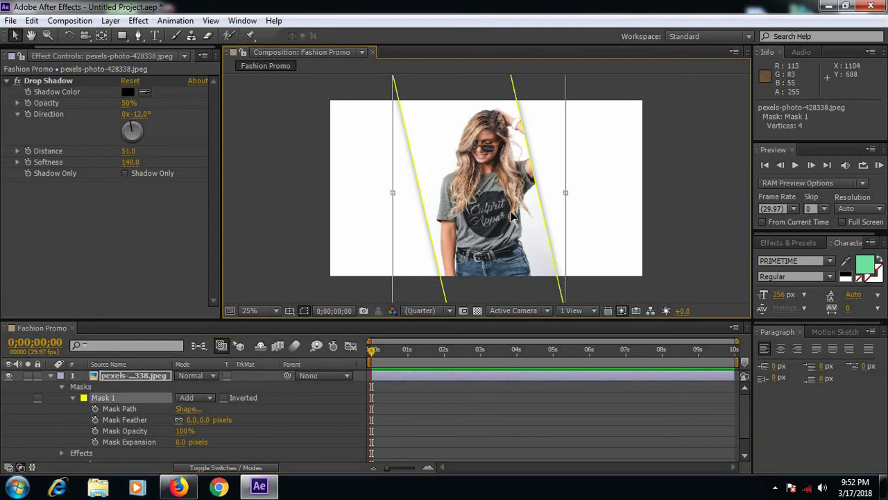
{"action": "left_click_drag", "start_coordinate": [444, 216], "coordinate": [347, 208]}
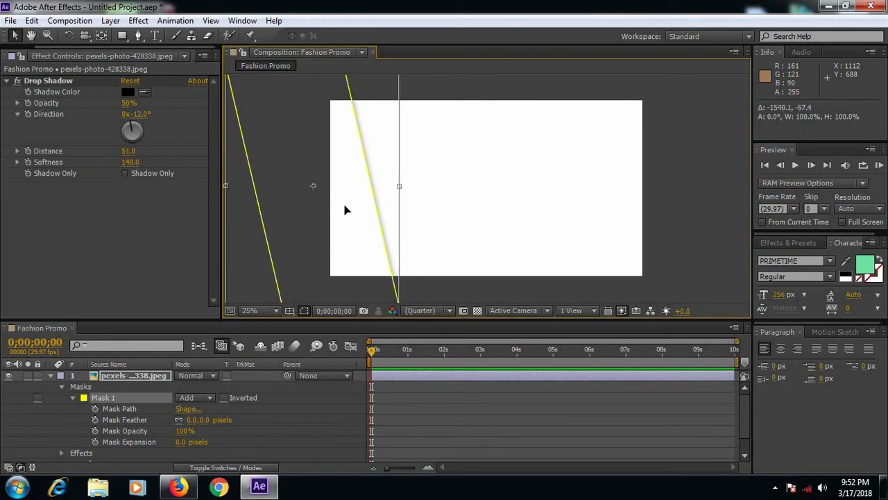
{"action": "left_click", "coordinate": [95, 409]}
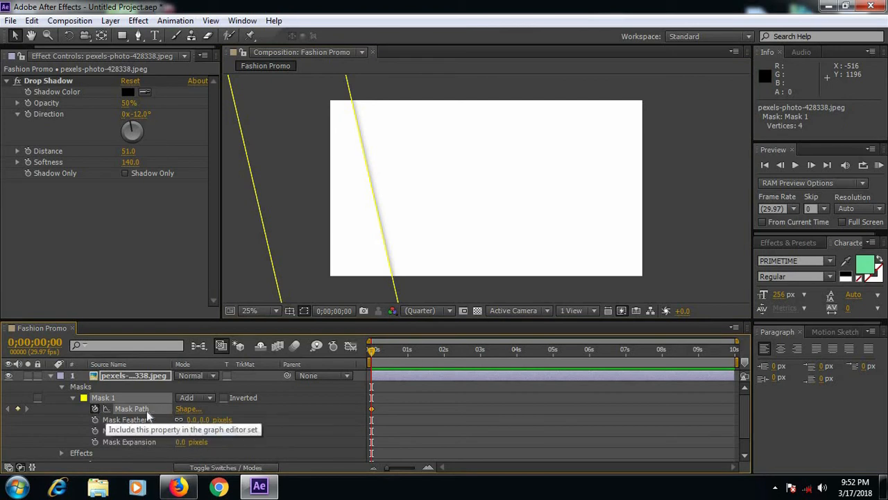
- At 2 seconds, move the photo's mask path horizontally back over the model to create the second Mask Path keyframe
{"action": "left_click_drag", "start_coordinate": [372, 349], "coordinate": [403, 350]}
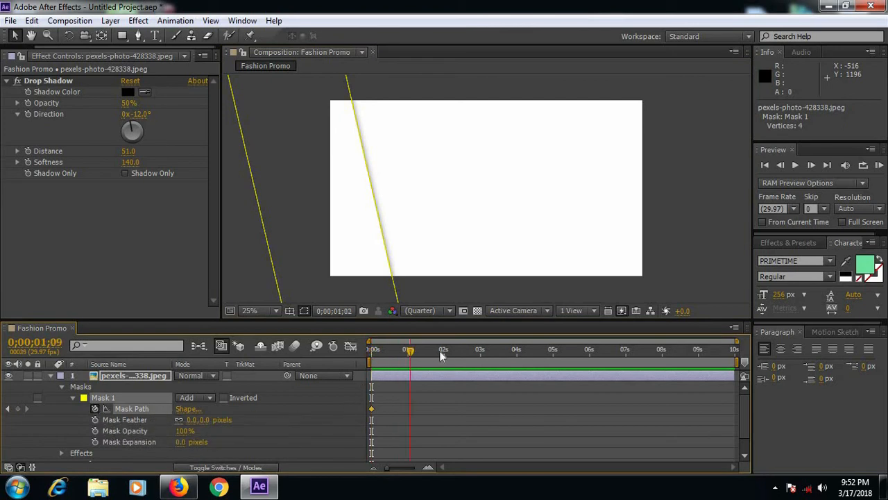
{"action": "left_click_drag", "start_coordinate": [472, 351], "coordinate": [445, 356]}
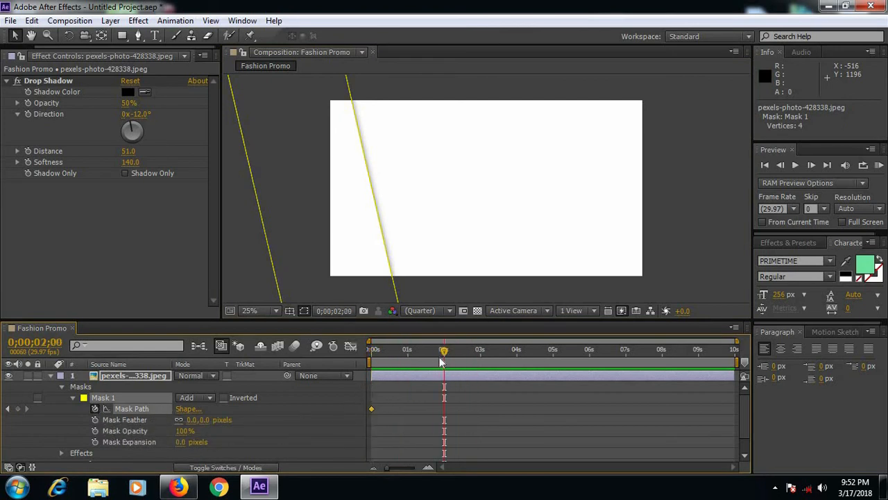
{"action": "double_click", "coordinate": [271, 260]}
{"action": "left_click_drag", "start_coordinate": [311, 228], "coordinate": [490, 227]}
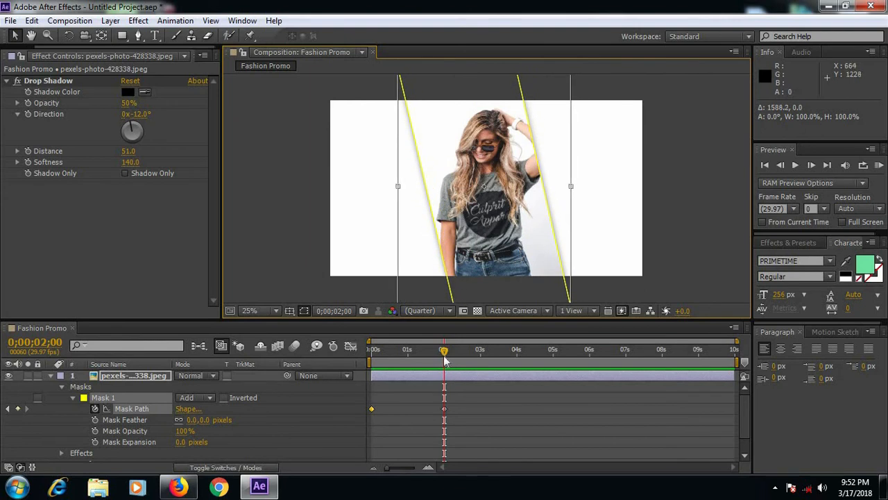
- Preview the mask reveal animation from the start of the composition
{"action": "left_click_drag", "start_coordinate": [424, 352], "coordinate": [372, 351]}
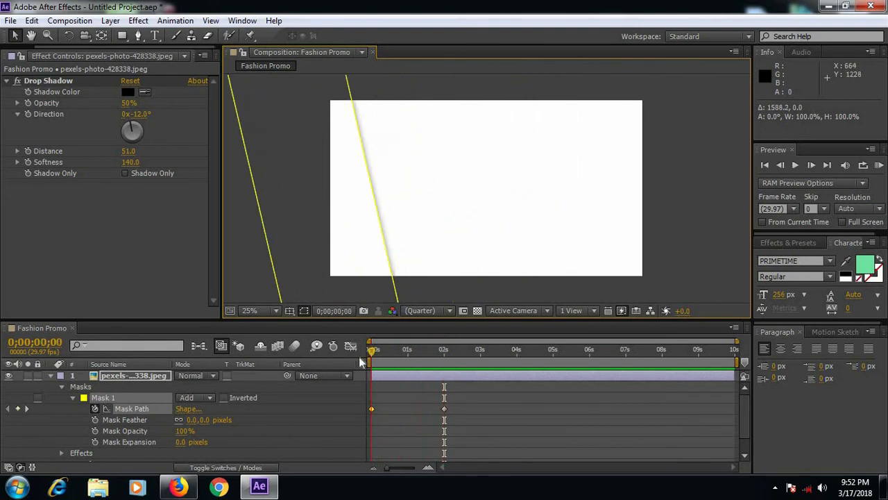
{"action": "left_click", "coordinate": [796, 167]}
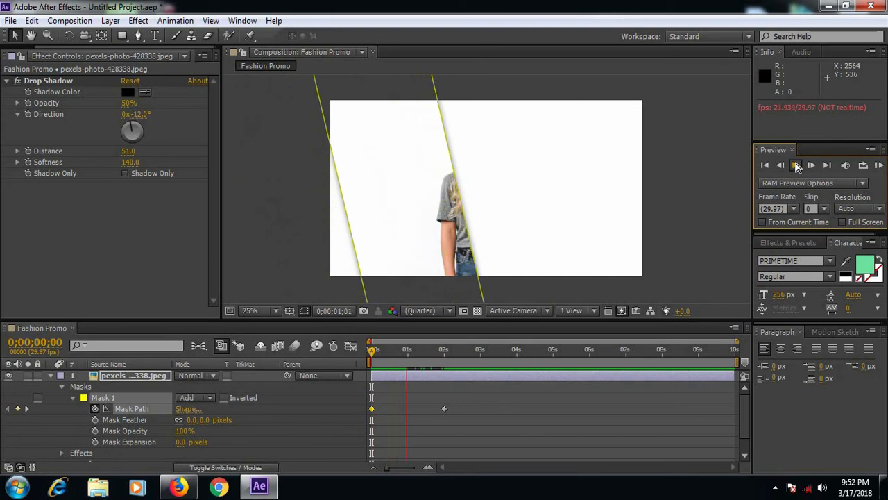
{"action": "left_click", "coordinate": [796, 166]}
- Apply Easy Ease to both Mask Path keyframes
{"action": "left_click", "coordinate": [429, 408]}
{"action": "left_click_drag", "start_coordinate": [453, 413], "coordinate": [358, 405]}
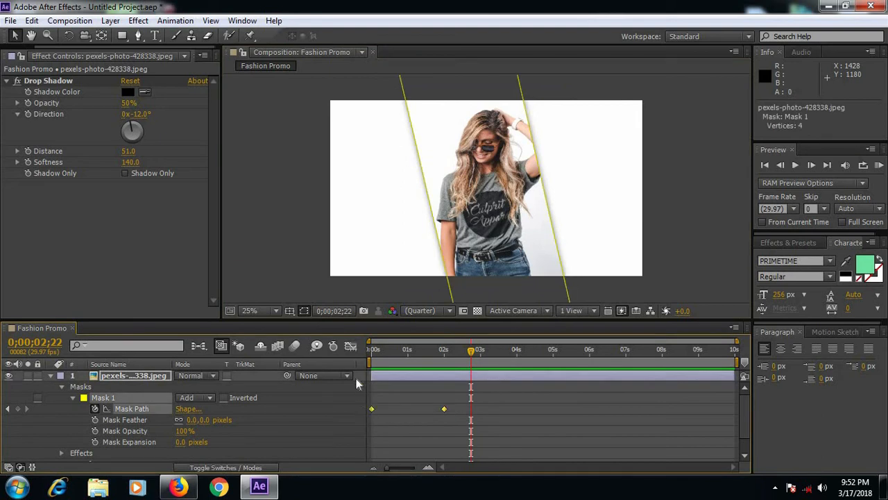
{"action": "right_click", "coordinate": [444, 409]}
{"action": "mouse_move", "coordinate": [522, 403]}
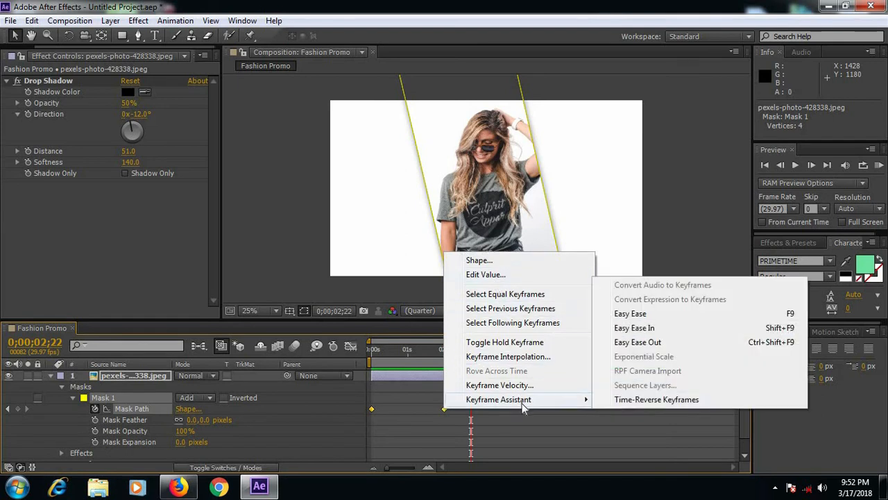
{"action": "left_click", "coordinate": [673, 314]}
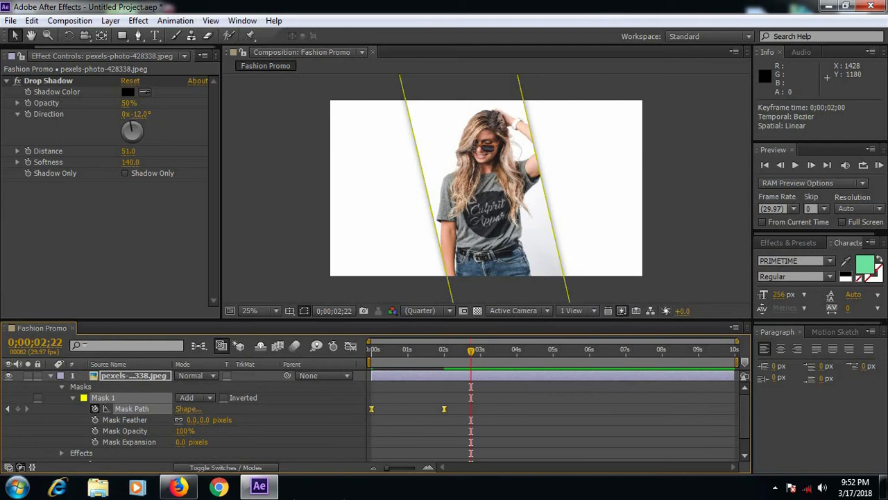
- Reshape the Mask Path speed graph so the movement starts very fast and slows gradually toward the 2-second keyframe
{"action": "left_click", "coordinate": [352, 346]}
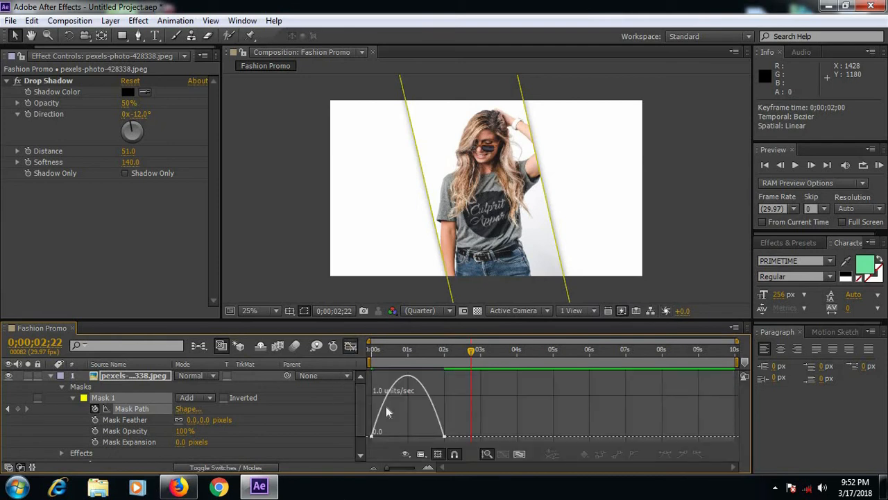
{"action": "left_click", "coordinate": [374, 437]}
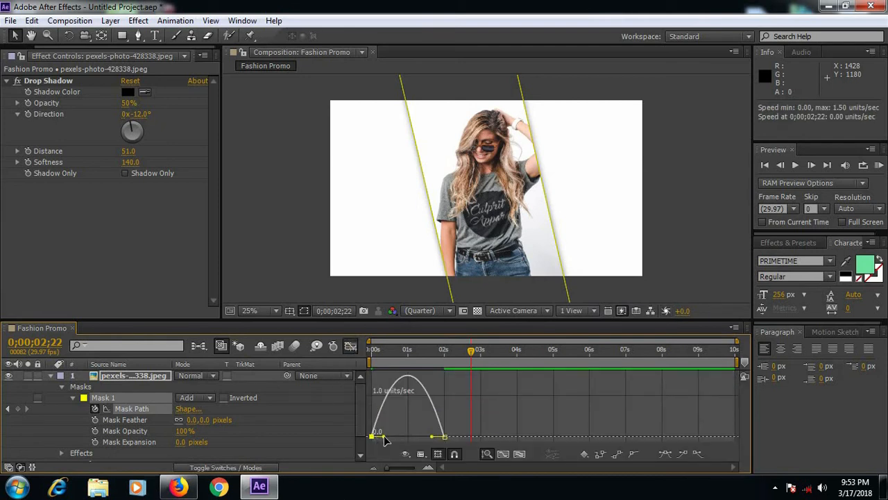
{"action": "mouse_move", "coordinate": [385, 439]}
{"action": "left_mouse_down"}
{"action": "mouse_move", "coordinate": [347, 437]}
{"action": "mouse_move", "coordinate": [403, 440]}
{"action": "left_mouse_up"}
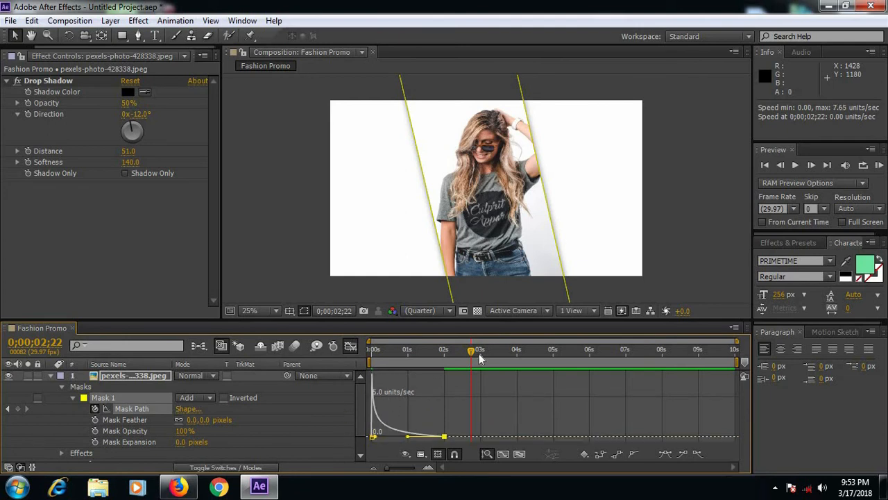
- Play the composition from 0 seconds to check the adjusted easing of the mask reveal
{"action": "left_click_drag", "start_coordinate": [471, 354], "coordinate": [348, 356]}
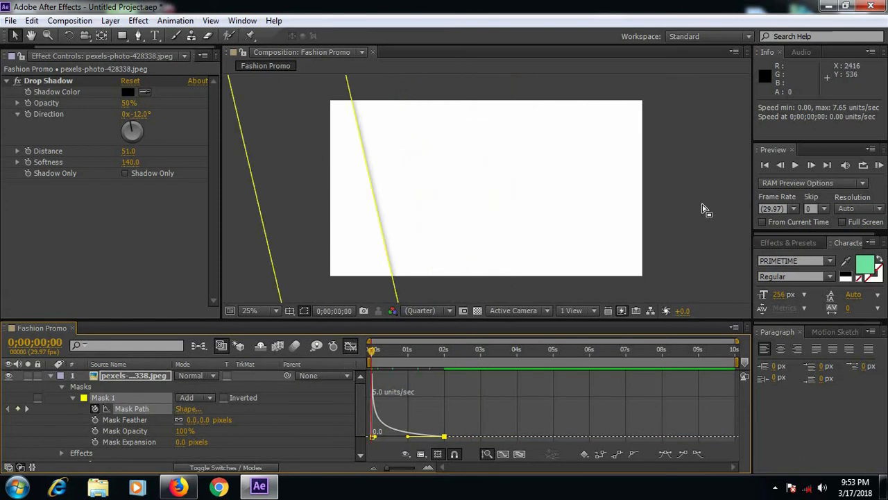
{"action": "left_click", "coordinate": [737, 214]}
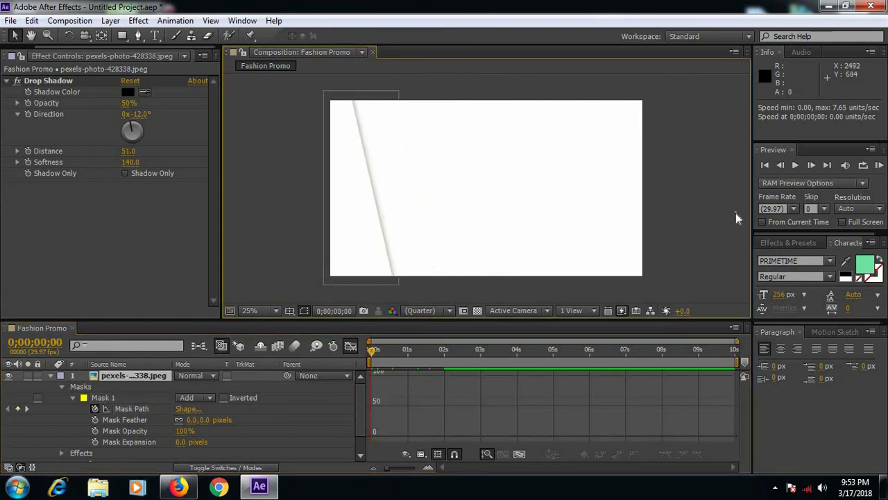
{"action": "left_click", "coordinate": [795, 166]}
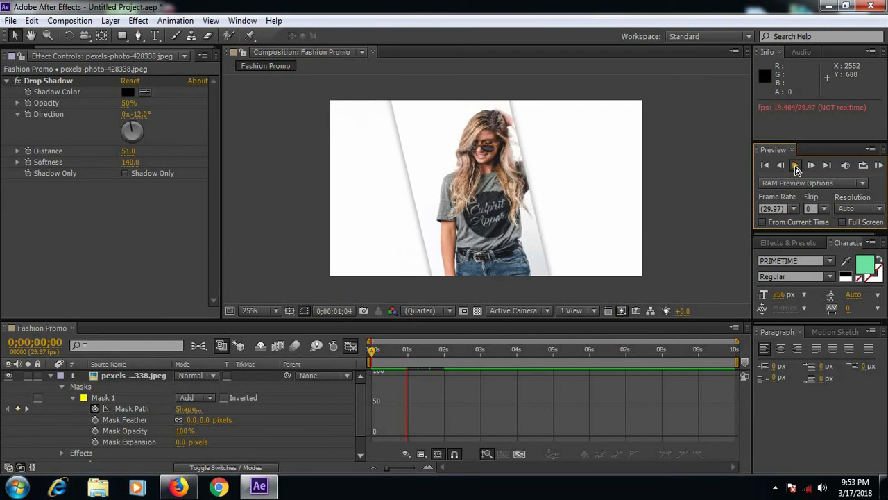
{"action": "left_click", "coordinate": [795, 166]}
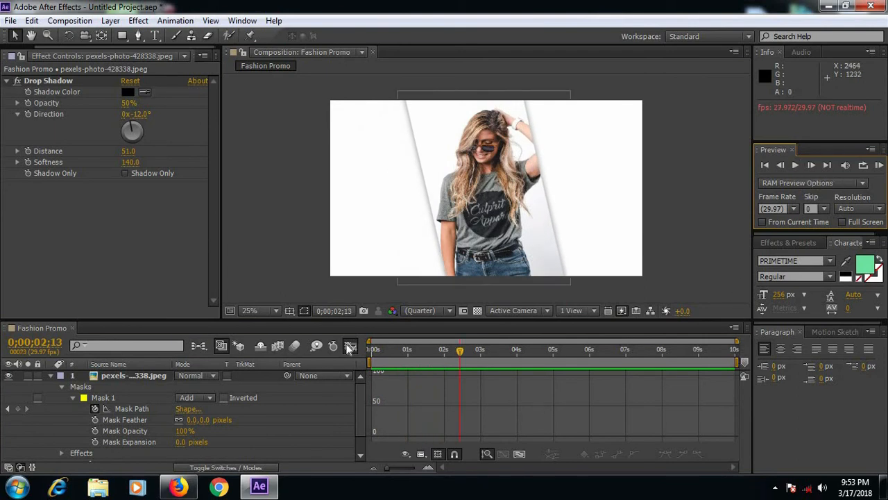
- Return to the layer bar view, shorten the work area to end just before 3 seconds and preview it
{"action": "left_click", "coordinate": [350, 347]}
{"action": "left_click_drag", "start_coordinate": [736, 361], "coordinate": [476, 361]}
{"action": "left_click", "coordinate": [796, 166]}
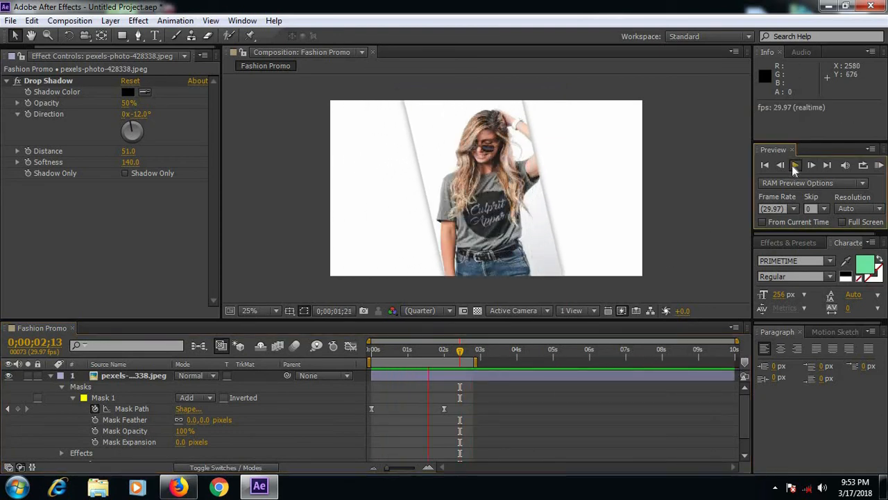
{"action": "key", "text": "space"}
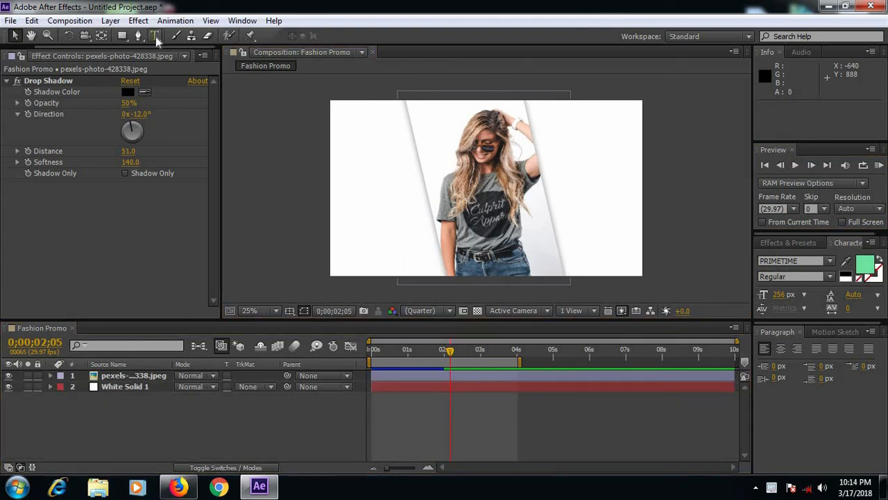
- Add the text PRIME in a paragraph box and place it at the lower left of the composition, around position 642, 1006
{"action": "left_click", "coordinate": [154, 36]}
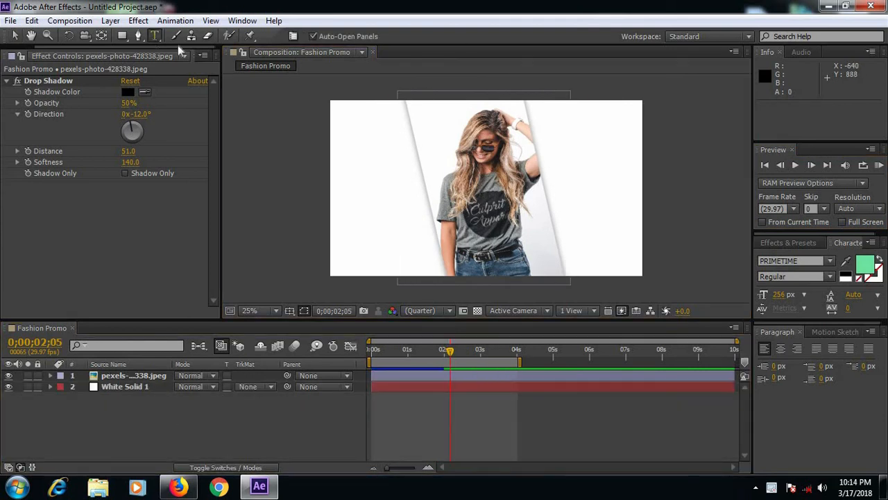
{"action": "left_click_drag", "start_coordinate": [367, 208], "coordinate": [562, 251]}
{"action": "type", "text": "PRIME"}
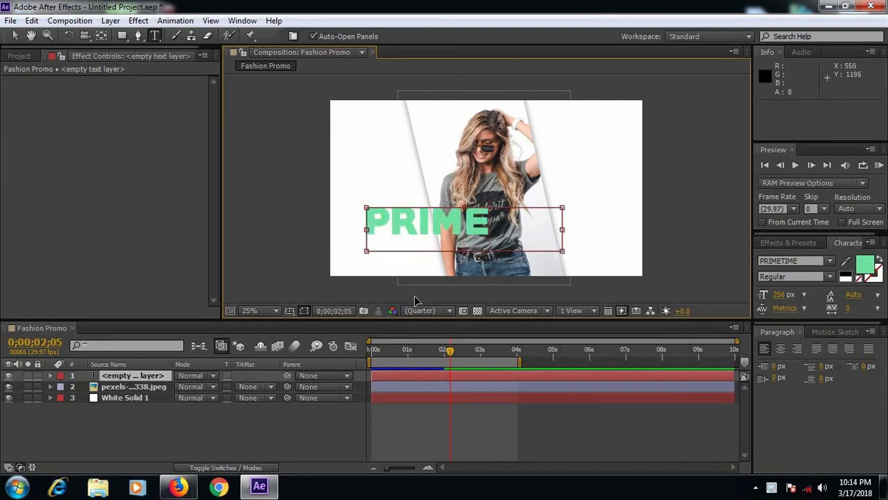
{"action": "left_click_drag", "start_coordinate": [414, 295], "coordinate": [392, 328]}
{"action": "left_click", "coordinate": [287, 428]}
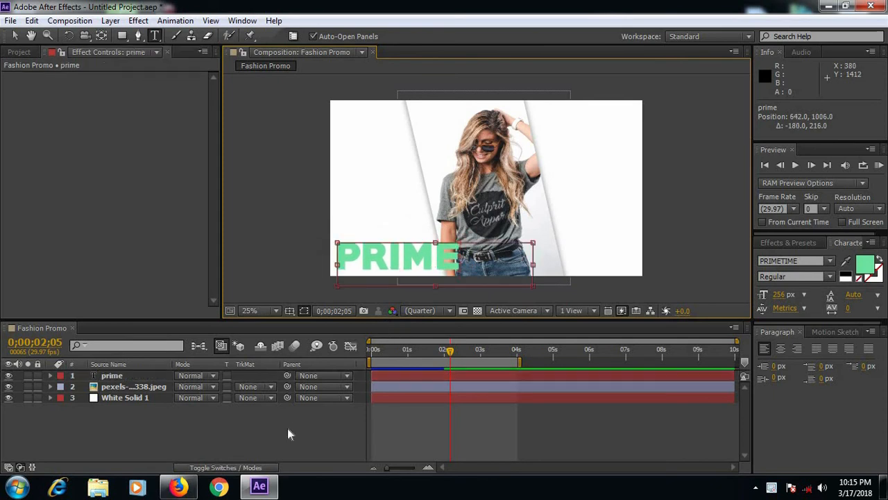
- Keyframe the prime text layer's Position at 0 seconds, with X lowered to about 60 so it sits mostly outside the frame
{"action": "left_click", "coordinate": [132, 375]}
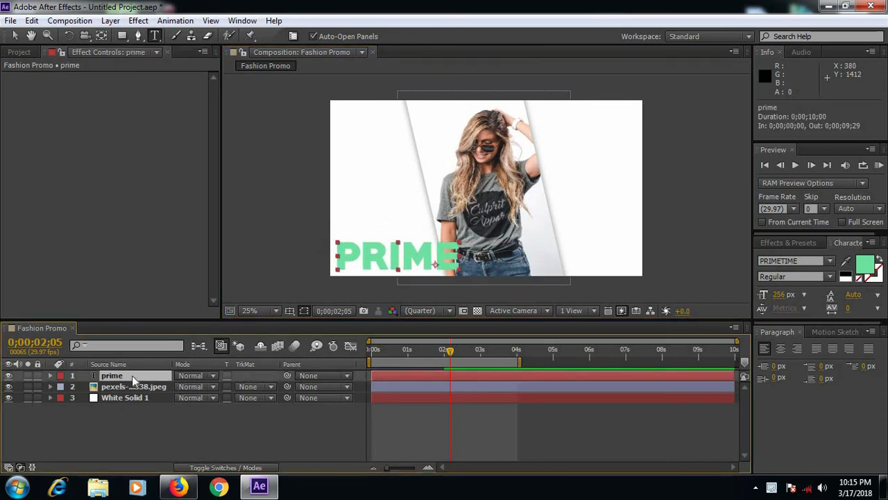
{"action": "key", "text": "p"}
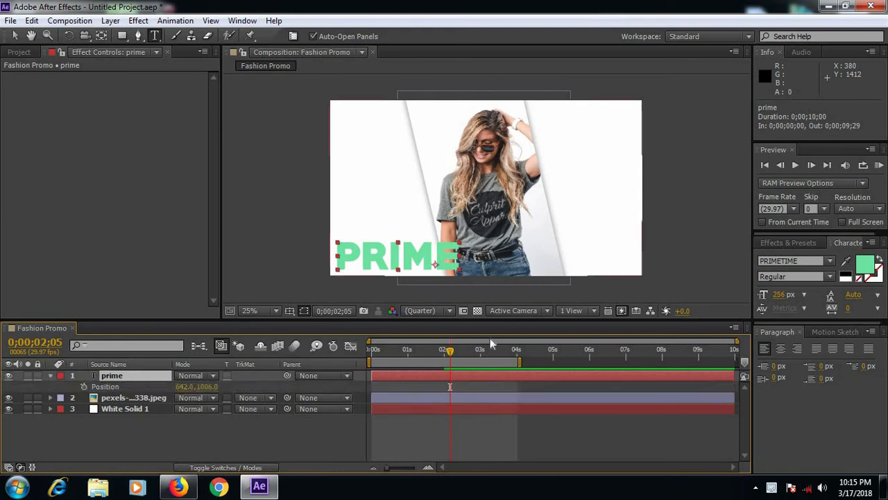
{"action": "left_click_drag", "start_coordinate": [450, 351], "coordinate": [313, 372]}
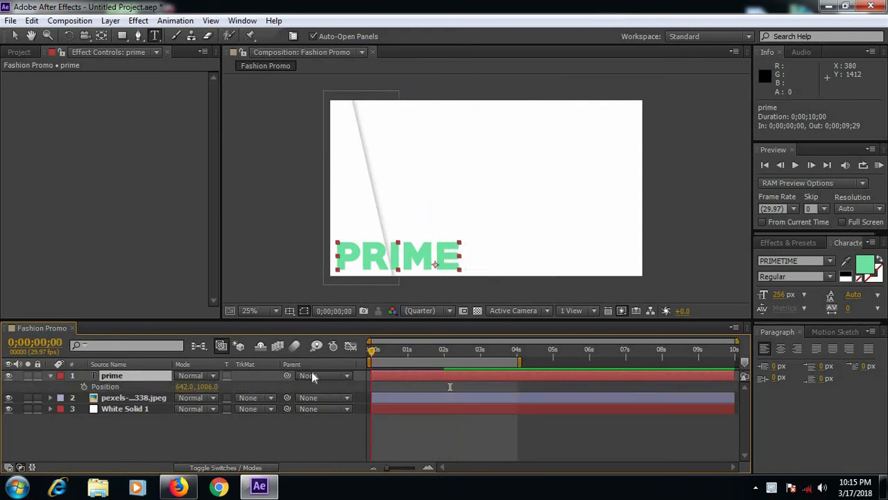
{"action": "left_click_drag", "start_coordinate": [183, 386], "coordinate": [2, 392]}
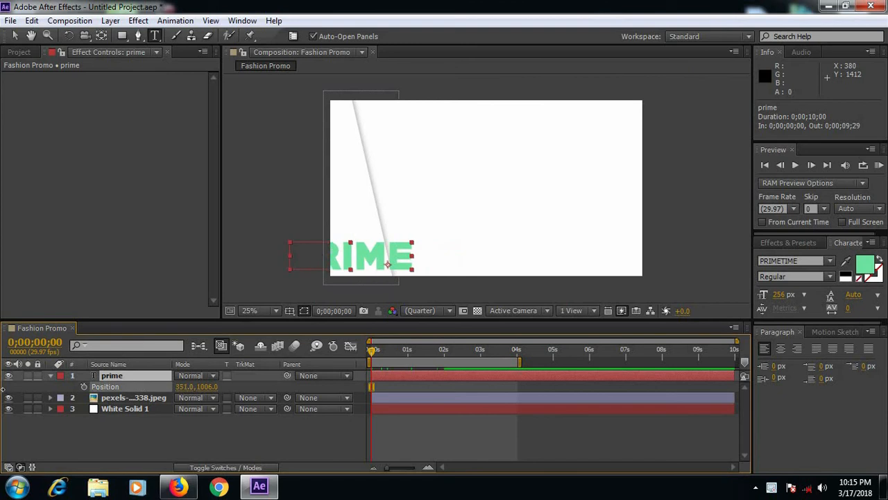
{"action": "left_click_drag", "start_coordinate": [185, 388], "coordinate": [97, 387]}
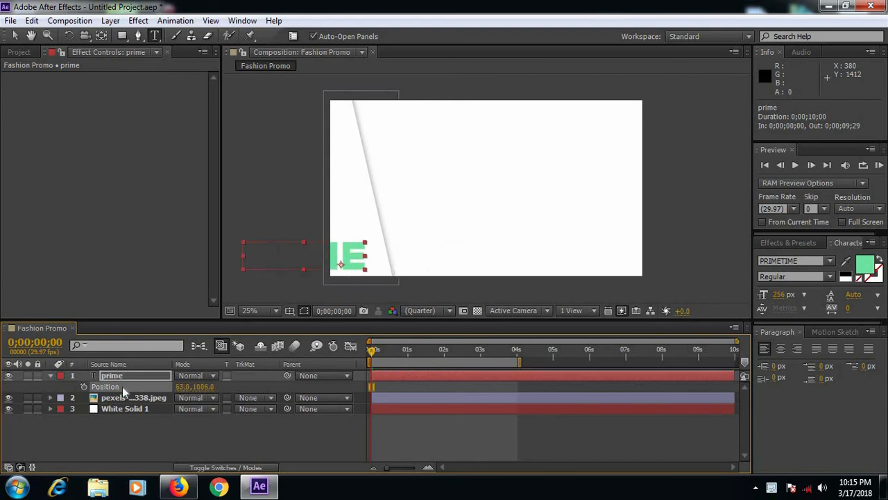
{"action": "mouse_move", "coordinate": [195, 392]}
{"action": "left_mouse_down"}
{"action": "mouse_move", "coordinate": [159, 387]}
{"action": "mouse_move", "coordinate": [179, 385]}
{"action": "left_mouse_up"}
- At 0;00;02;03, set the prime layer's Position to 635, 1006 so the text slides into the frame
{"action": "left_click_drag", "start_coordinate": [372, 354], "coordinate": [449, 357]}
{"action": "left_click_drag", "start_coordinate": [182, 386], "coordinate": [561, 386]}
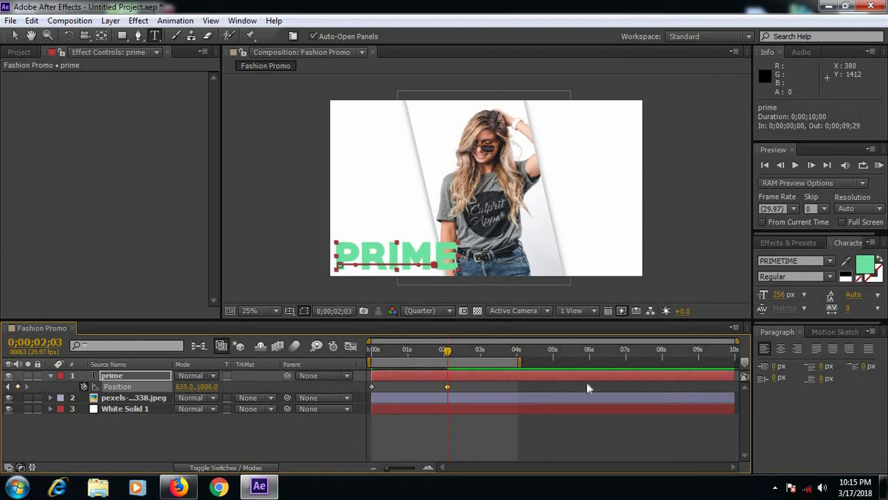
{"action": "left_click", "coordinate": [535, 436]}
- Apply Easy Ease to both Position keyframes of the prime text layer
{"action": "left_click_drag", "start_coordinate": [467, 388], "coordinate": [368, 389]}
{"action": "right_click", "coordinate": [446, 387]}
{"action": "mouse_move", "coordinate": [527, 376]}
{"action": "left_click", "coordinate": [672, 292]}
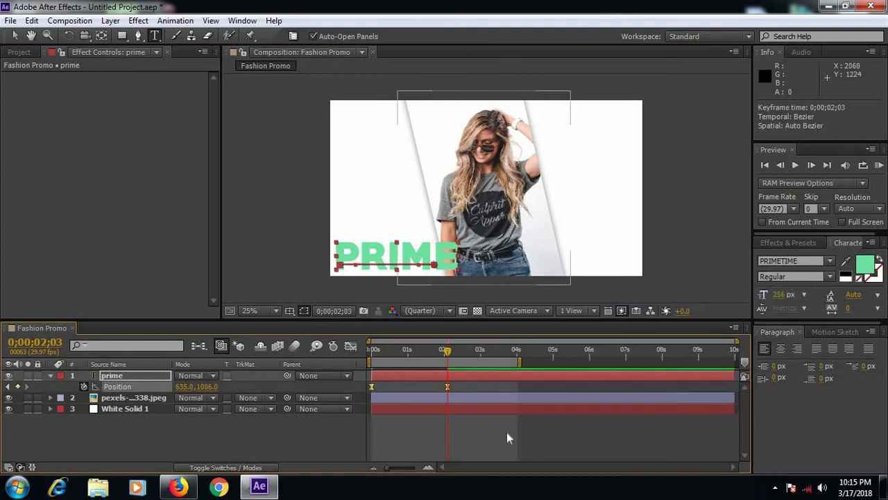
- Reshape the speed graph of the prime layer's Position so the slide starts fast and eases out gradually
{"action": "left_click", "coordinate": [351, 346]}
{"action": "left_click", "coordinate": [373, 437]}
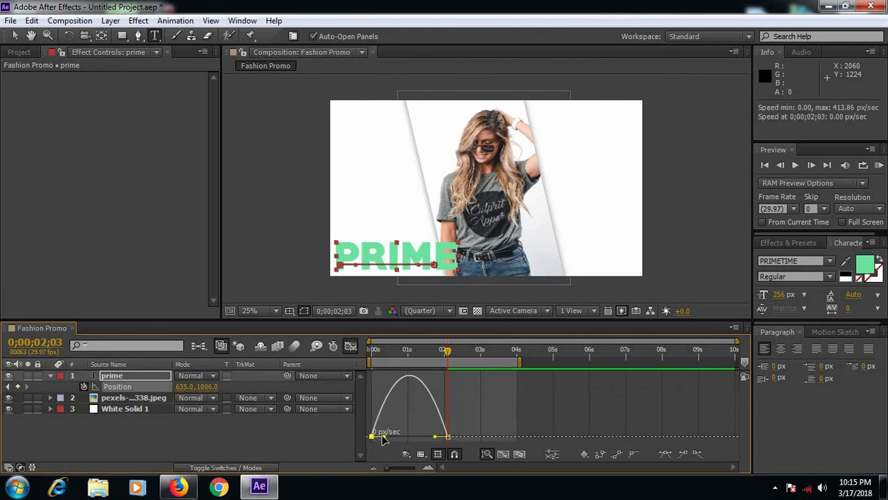
{"action": "left_click_drag", "start_coordinate": [384, 436], "coordinate": [372, 437]}
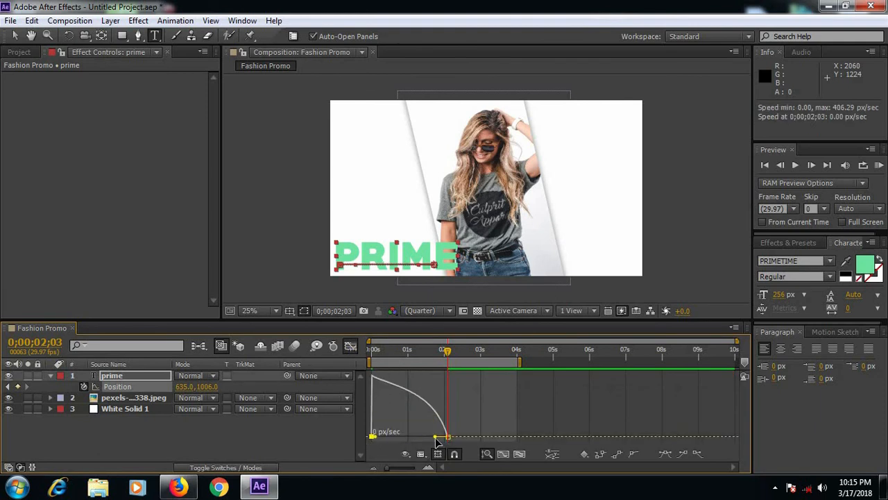
{"action": "left_click_drag", "start_coordinate": [435, 440], "coordinate": [393, 439]}
- Leave the graph editor and preview the PRIME slide-in from 0 seconds
{"action": "left_click_drag", "start_coordinate": [452, 354], "coordinate": [358, 366]}
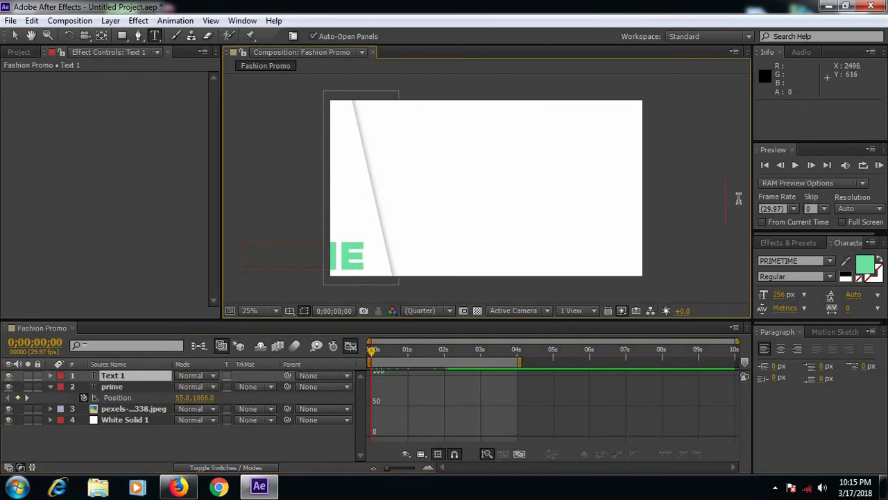
{"action": "left_click", "coordinate": [15, 38]}
{"action": "key", "text": "shift+F3"}
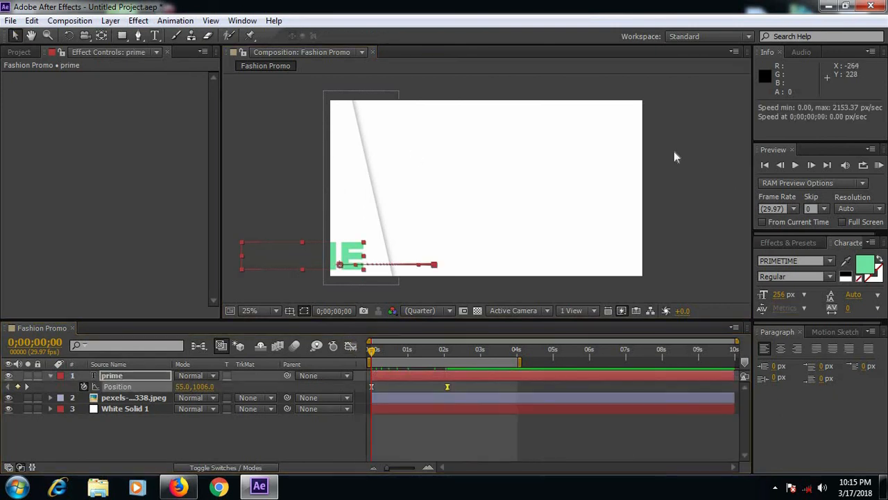
{"action": "left_click", "coordinate": [748, 180]}
{"action": "left_click", "coordinate": [796, 167]}
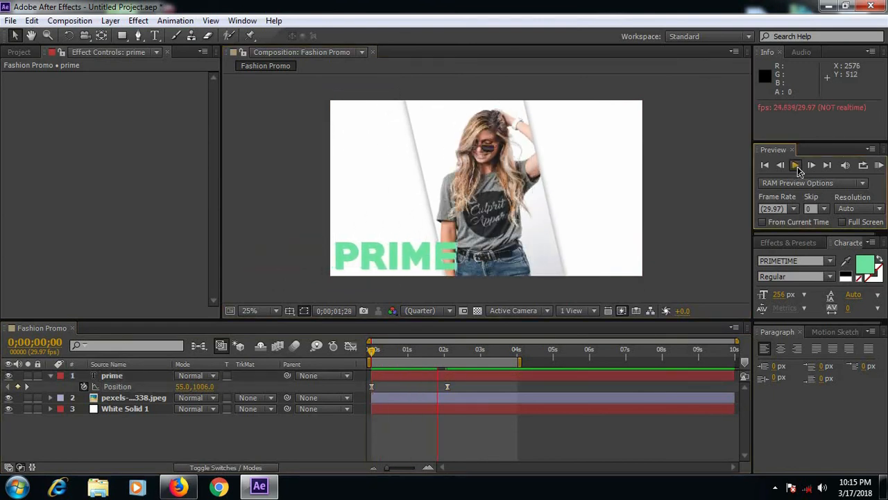
- Move the prime layer's second Position keyframe to 0;00;02;19 and preview the slower slide from the start
{"action": "left_click_drag", "start_coordinate": [447, 386], "coordinate": [466, 386]}
{"action": "left_click", "coordinate": [513, 352]}
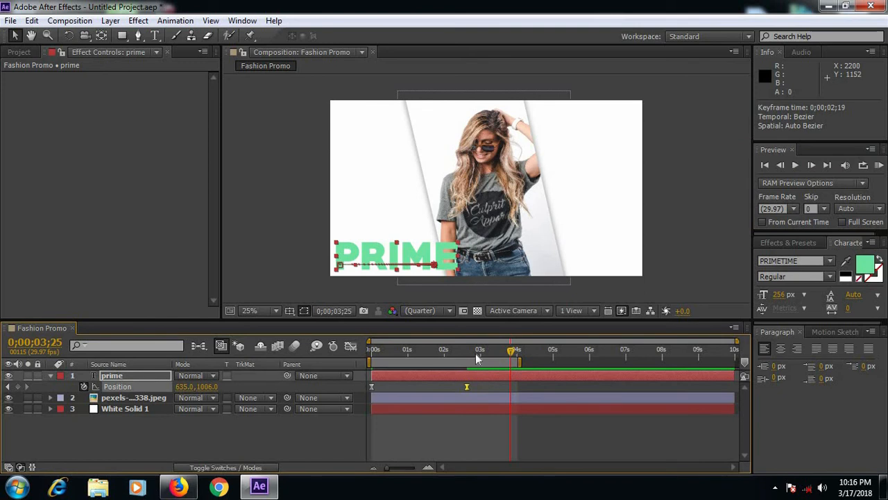
{"action": "key", "text": "Home"}
{"action": "left_click", "coordinate": [795, 166]}
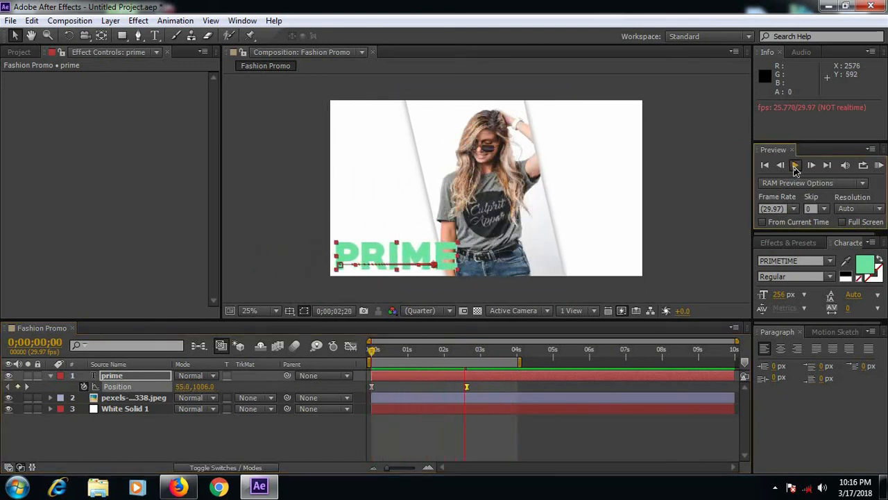
{"action": "left_click", "coordinate": [688, 287]}
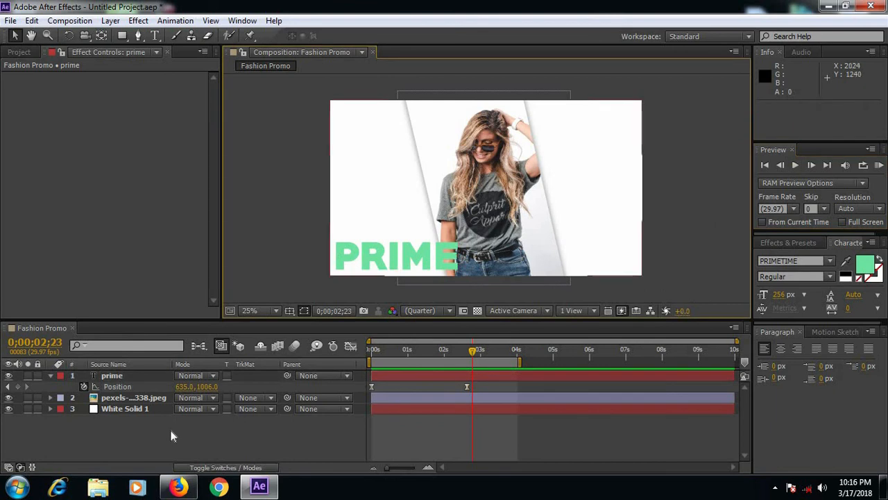
- Collapse the prime layer and move it below the photo layer so the text sits behind the photo
{"action": "left_click", "coordinate": [81, 375]}
{"action": "left_click", "coordinate": [51, 374]}
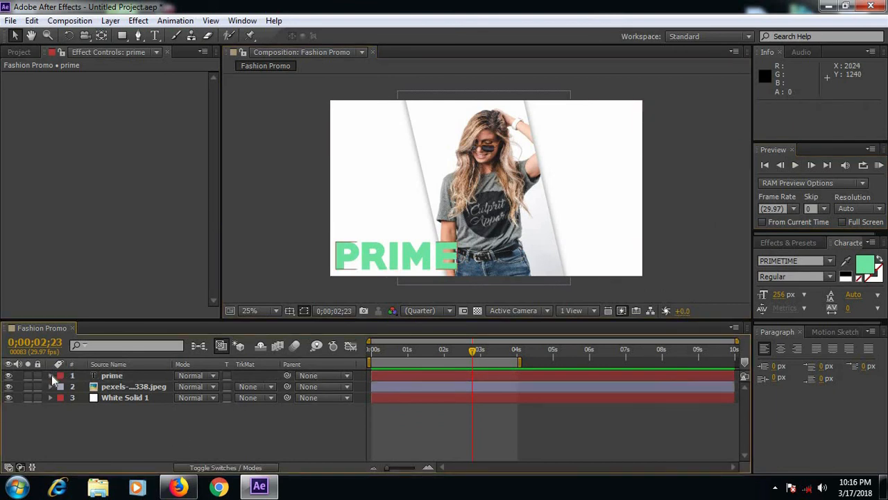
{"action": "left_click", "coordinate": [132, 376]}
{"action": "left_click_drag", "start_coordinate": [138, 375], "coordinate": [135, 394]}
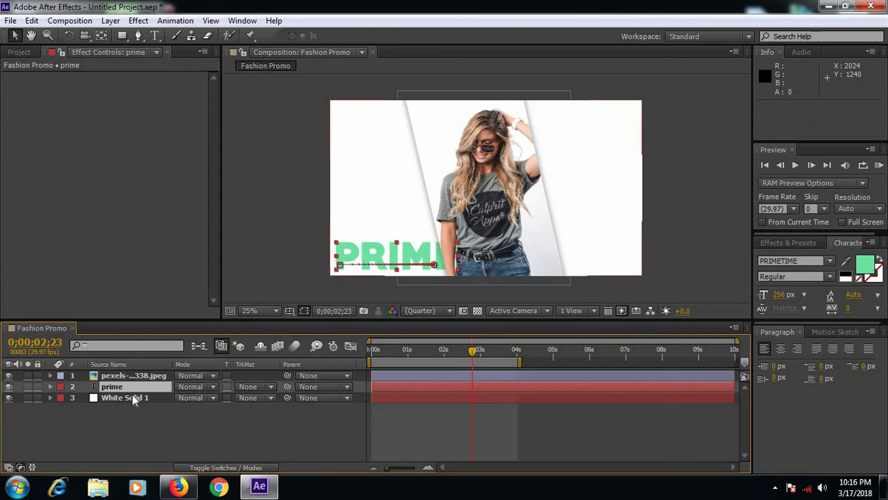
{"action": "left_click", "coordinate": [163, 431]}
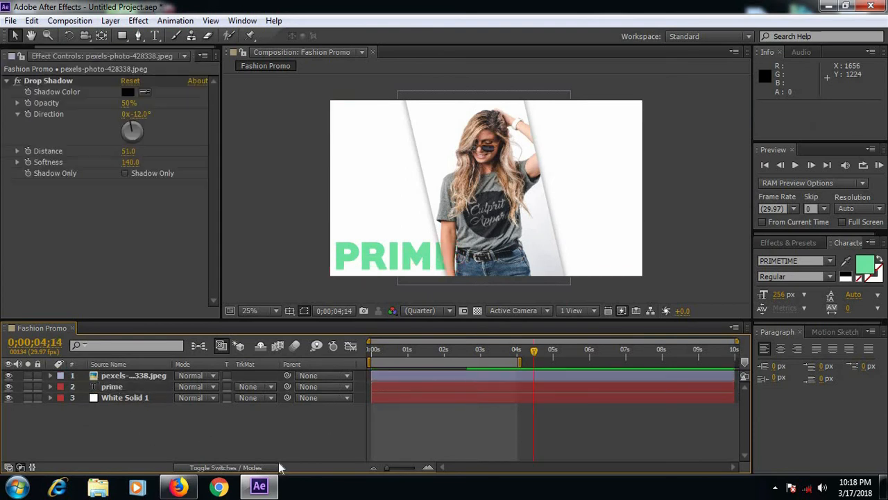
- Add the text FASHION in a paragraph box and place it at the upper right, at position 1816, 168
{"action": "left_click", "coordinate": [155, 36]}
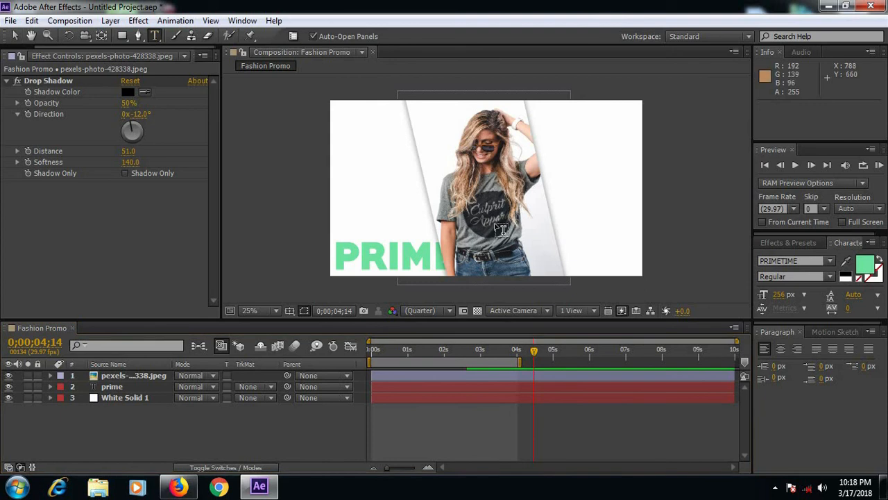
{"action": "left_click_drag", "start_coordinate": [403, 133], "coordinate": [627, 174]}
{"action": "type", "text": "FA"}
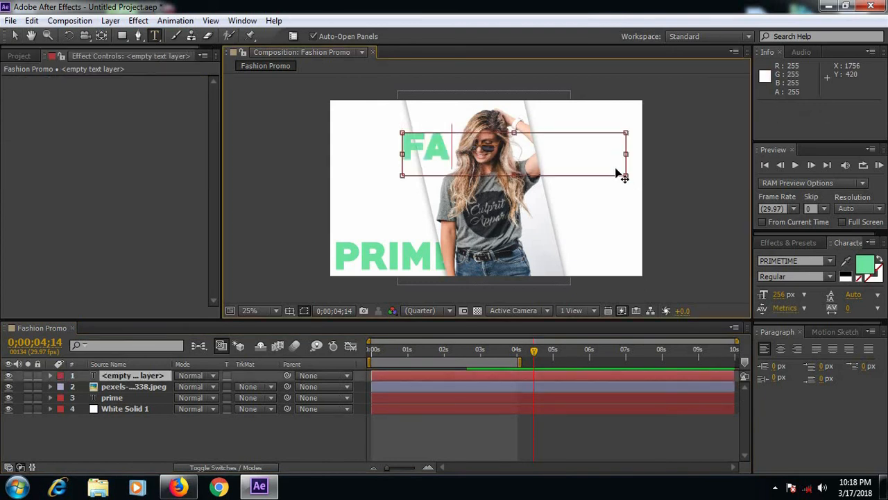
{"action": "type", "text": "SHION"}
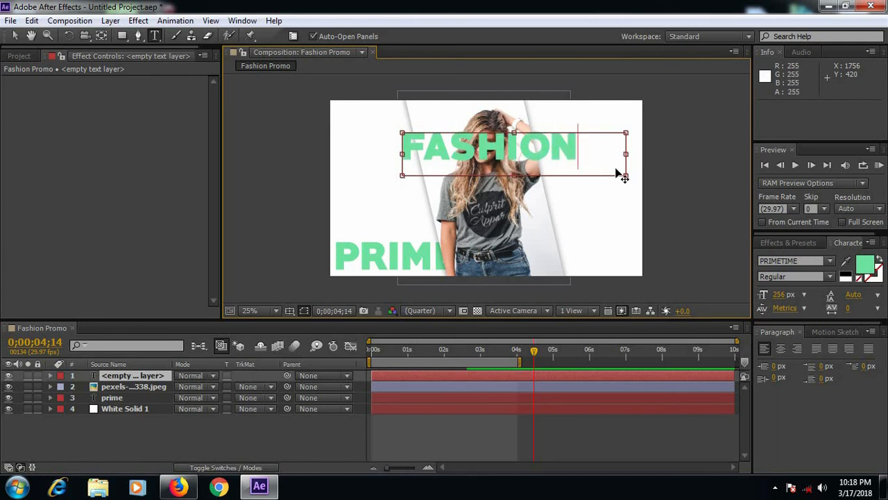
{"action": "left_click_drag", "start_coordinate": [597, 224], "coordinate": [677, 189]}
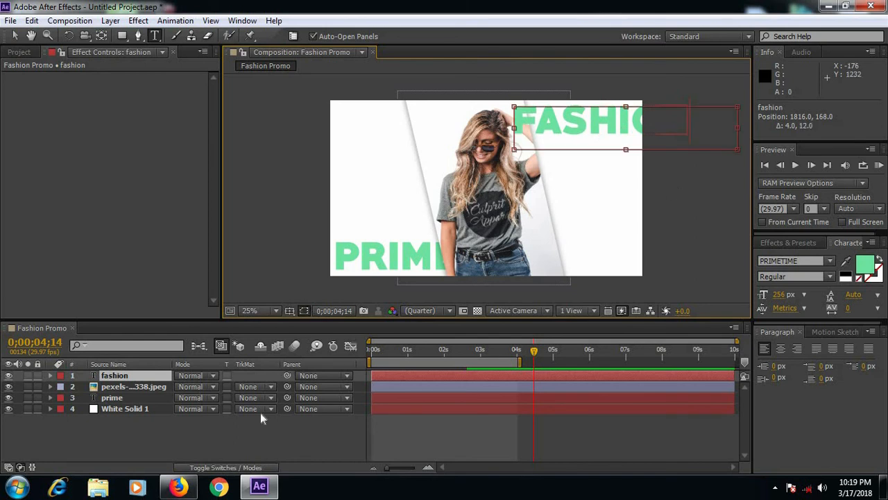
{"action": "left_click", "coordinate": [310, 435]}
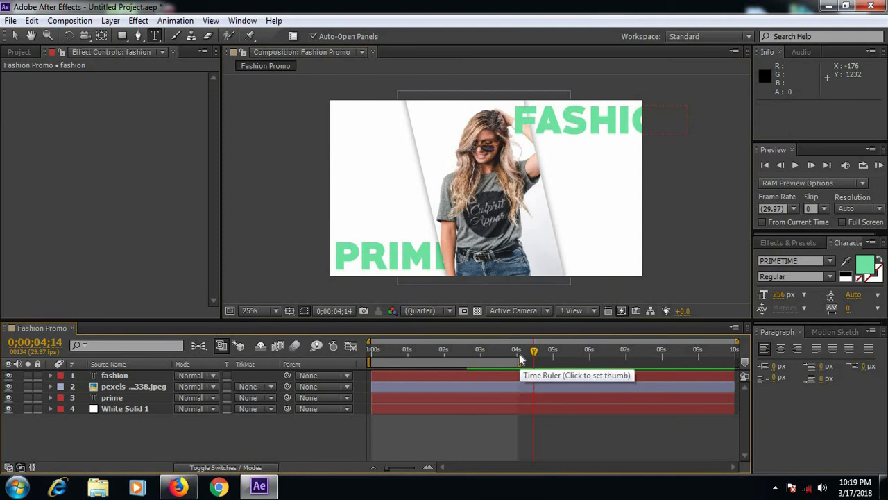
- At 0;00;04;09, set a Position keyframe on the fashion layer at its current location
{"action": "left_click", "coordinate": [442, 350]}
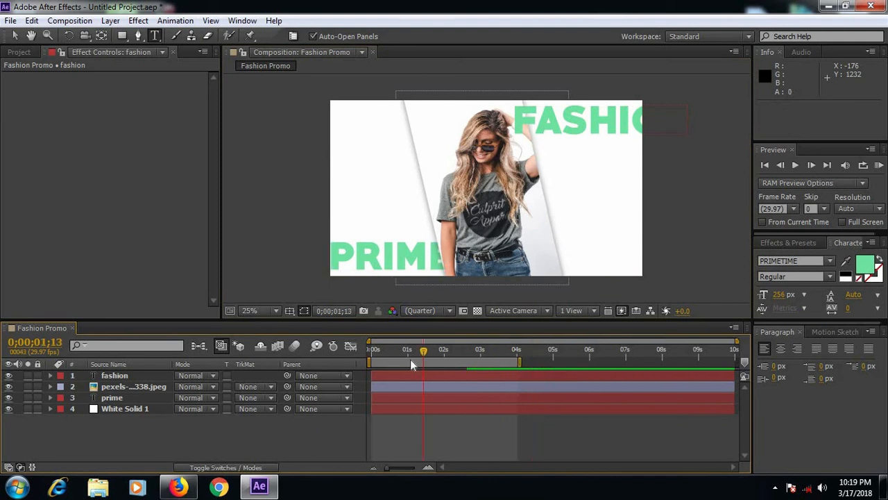
{"action": "key", "text": "Home"}
{"action": "left_click_drag", "start_coordinate": [399, 353], "coordinate": [481, 355]}
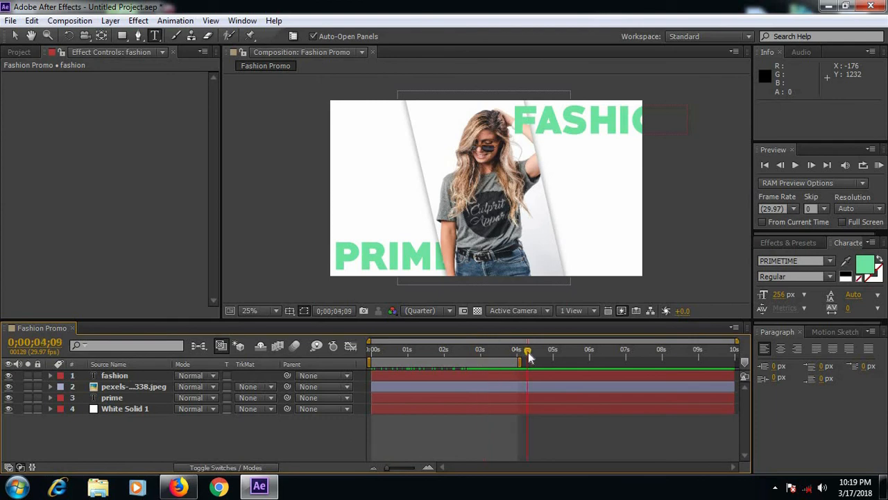
{"action": "left_click", "coordinate": [139, 375]}
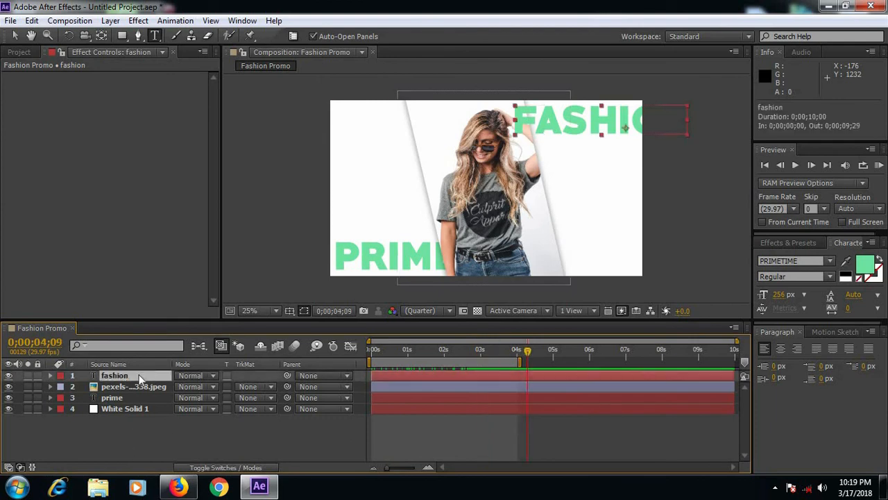
{"action": "key", "text": "p"}
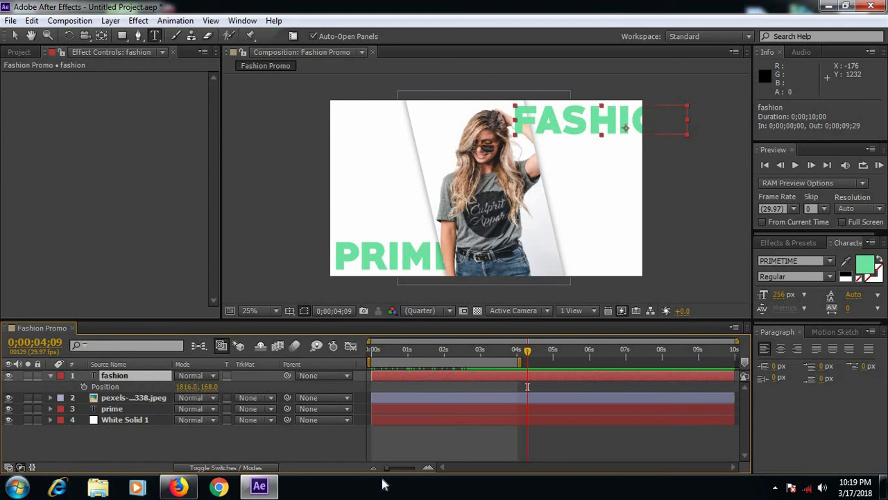
{"action": "left_click", "coordinate": [84, 386]}
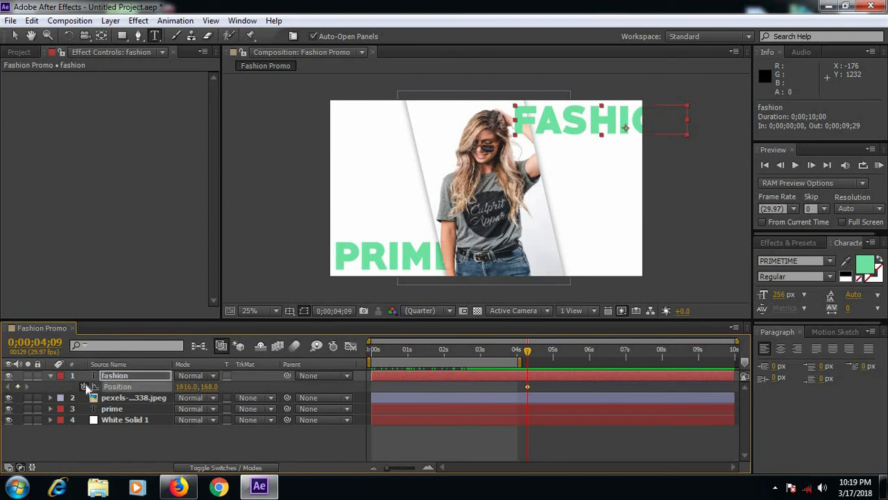
- At 0 seconds, lower the fashion layer's Position X to 1308 so the text starts nearer the centre
{"action": "left_click_drag", "start_coordinate": [499, 355], "coordinate": [347, 358]}
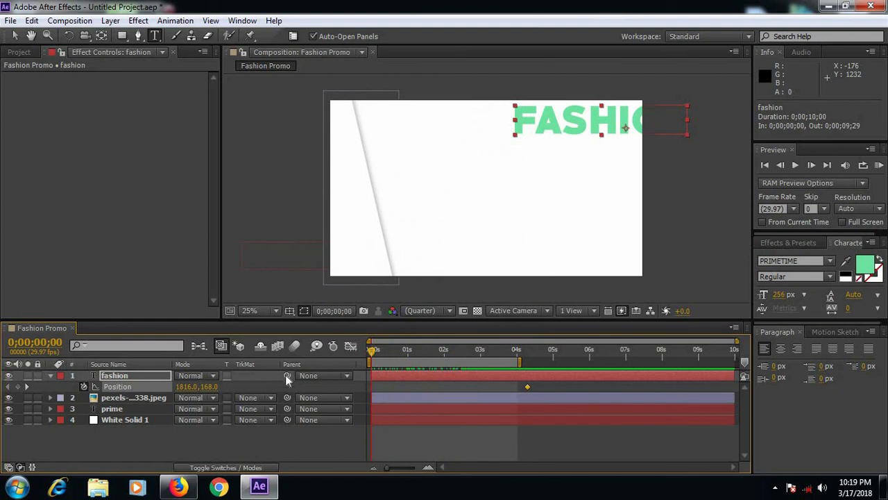
{"action": "left_click_drag", "start_coordinate": [184, 386], "coordinate": [3, 401]}
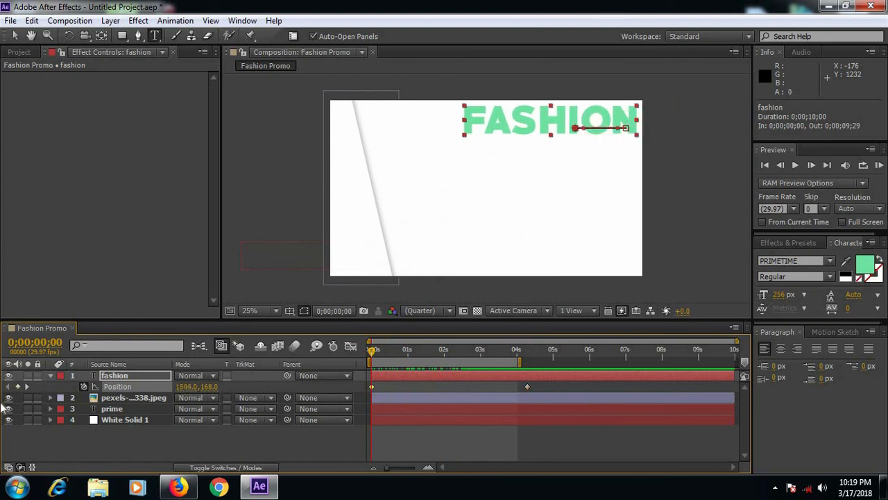
{"action": "left_click_drag", "start_coordinate": [189, 385], "coordinate": [63, 391]}
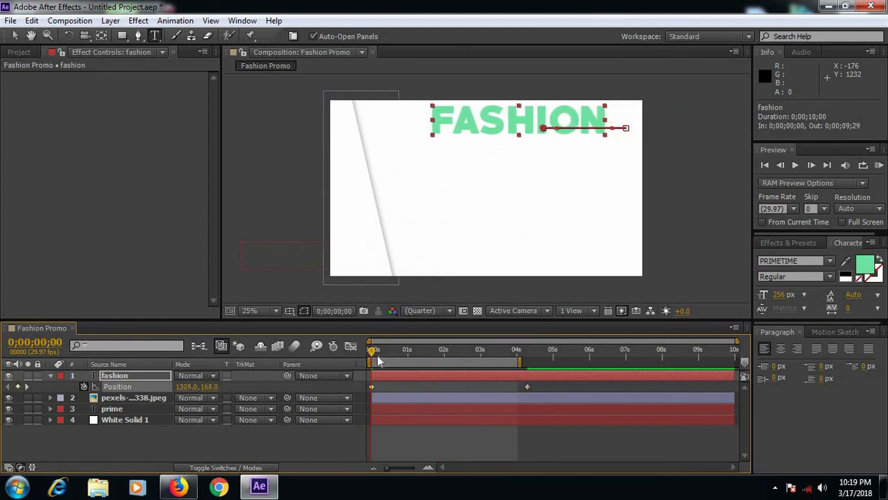
{"action": "mouse_move", "coordinate": [372, 350]}
{"action": "left_mouse_down"}
{"action": "mouse_move", "coordinate": [475, 352]}
{"action": "mouse_move", "coordinate": [362, 362]}
{"action": "left_mouse_up"}
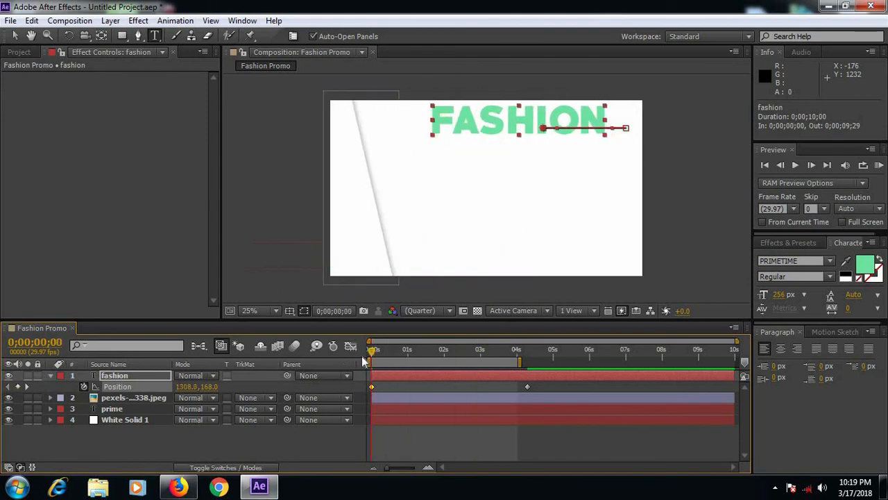
- Move the fashion layer's last Position keyframe to 0;00;03;00 and apply Easy Ease to both Position keyframes
{"action": "left_click_drag", "start_coordinate": [527, 386], "coordinate": [481, 386]}
{"action": "left_click_drag", "start_coordinate": [371, 354], "coordinate": [373, 391]}
{"action": "left_click", "coordinate": [499, 386]}
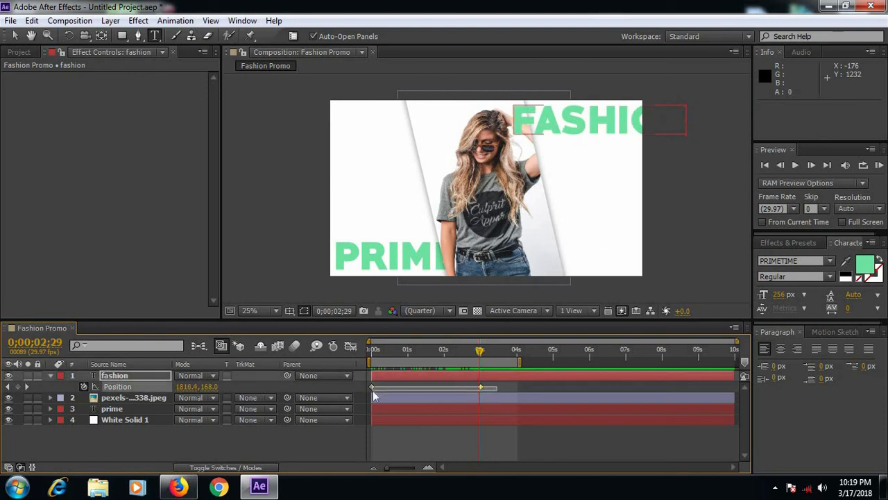
{"action": "right_click", "coordinate": [480, 385]}
{"action": "mouse_move", "coordinate": [610, 377]}
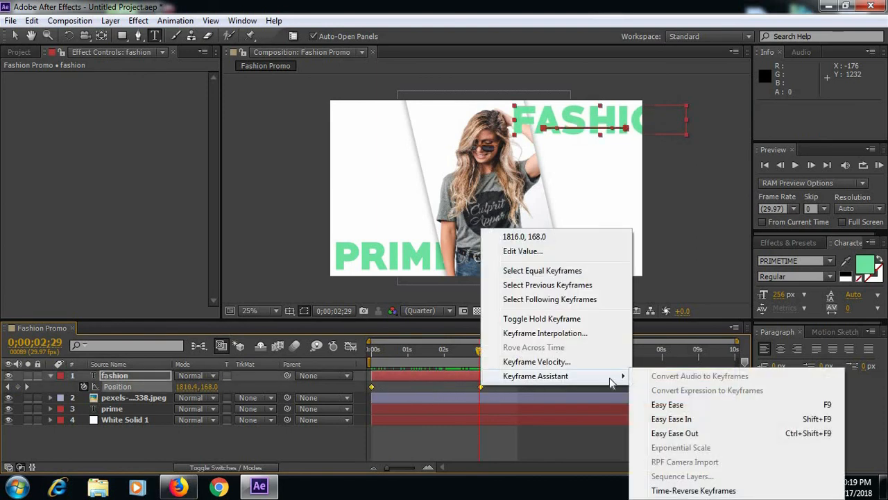
{"action": "left_click", "coordinate": [694, 405]}
- Reshape the speed graph of the fashion layer's Position for a fast start and gradual ease-out, then return to 0 seconds
{"action": "left_click", "coordinate": [352, 346]}
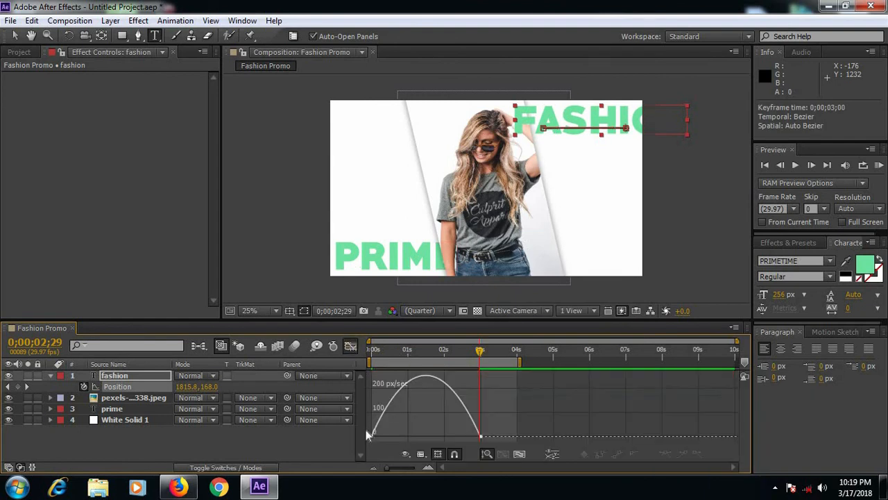
{"action": "left_click", "coordinate": [372, 435]}
{"action": "left_click_drag", "start_coordinate": [390, 436], "coordinate": [347, 435]}
{"action": "left_click_drag", "start_coordinate": [463, 438], "coordinate": [426, 437]}
{"action": "left_click_drag", "start_coordinate": [479, 350], "coordinate": [336, 348]}
{"action": "left_click", "coordinate": [350, 345]}
- Deselect everything and preview both title animations together from 0 seconds
{"action": "left_click", "coordinate": [15, 35]}
{"action": "left_click", "coordinate": [708, 186]}
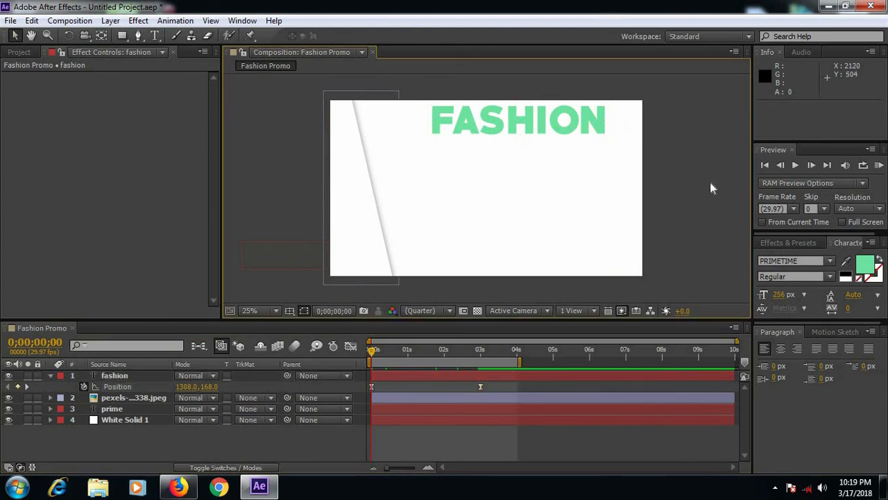
{"action": "left_click", "coordinate": [795, 166]}
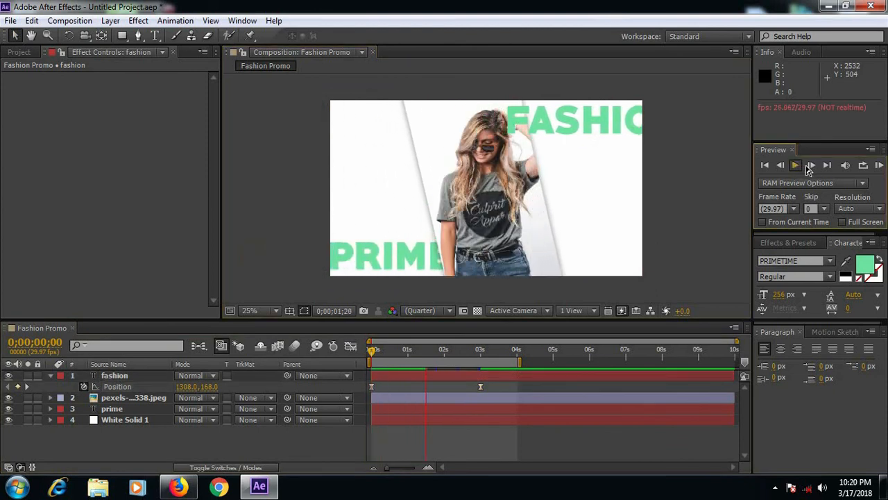
{"action": "key", "text": "space"}
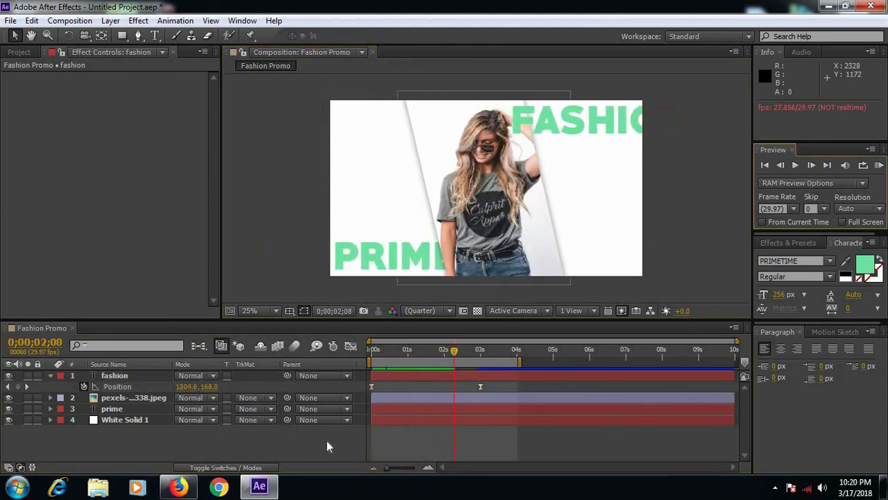
- Collapse the fashion layer and move it directly below the photo layer
{"action": "left_click", "coordinate": [50, 375]}
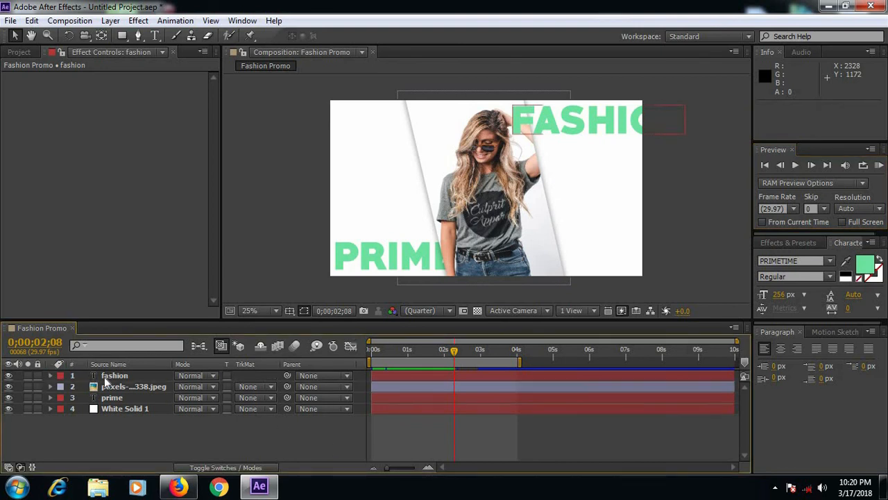
{"action": "left_click_drag", "start_coordinate": [131, 372], "coordinate": [132, 391]}
{"action": "left_click", "coordinate": [166, 442]}
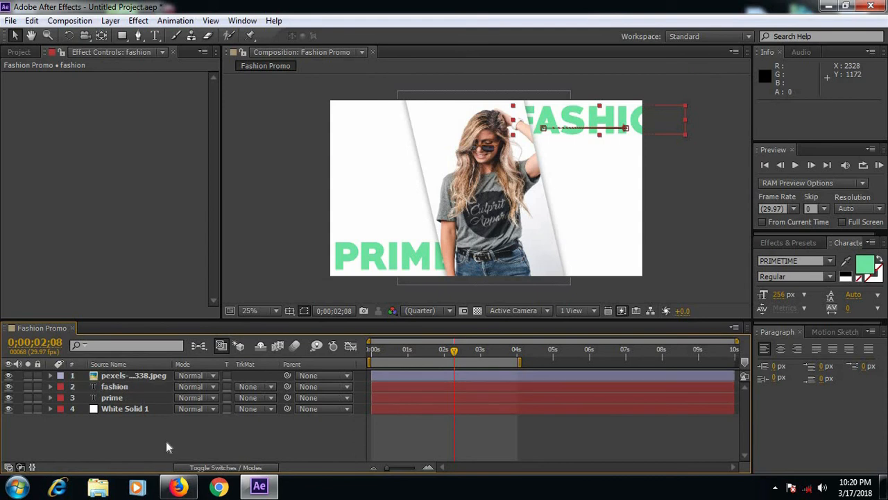
- Play back the composition from 0 seconds to check both titles sliding behind the photo
{"action": "key", "text": "Home"}
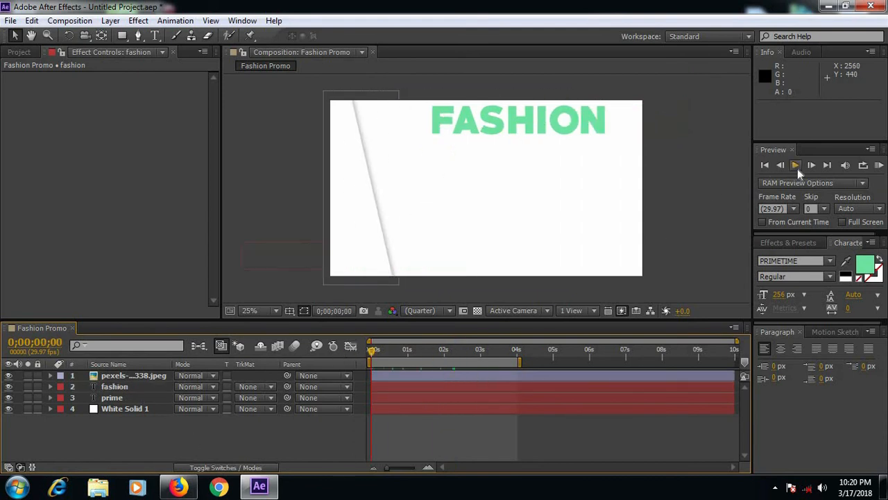
{"action": "left_click", "coordinate": [796, 167]}
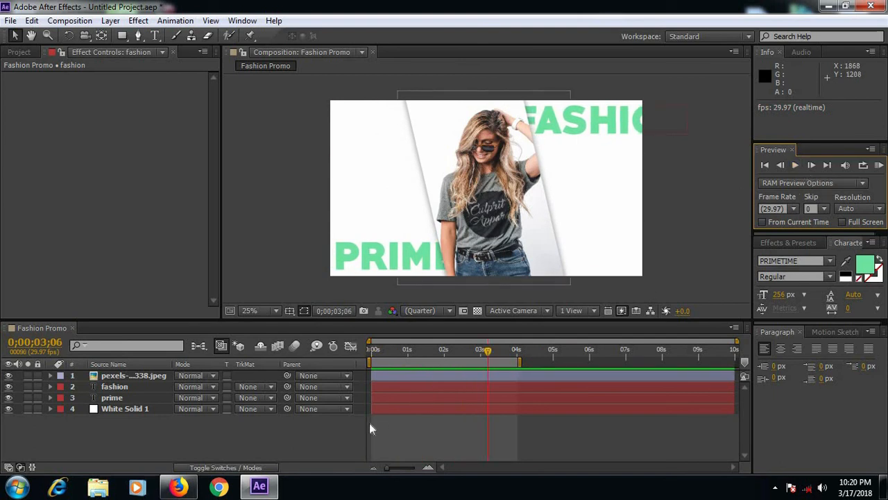
{"action": "left_click", "coordinate": [794, 168]}
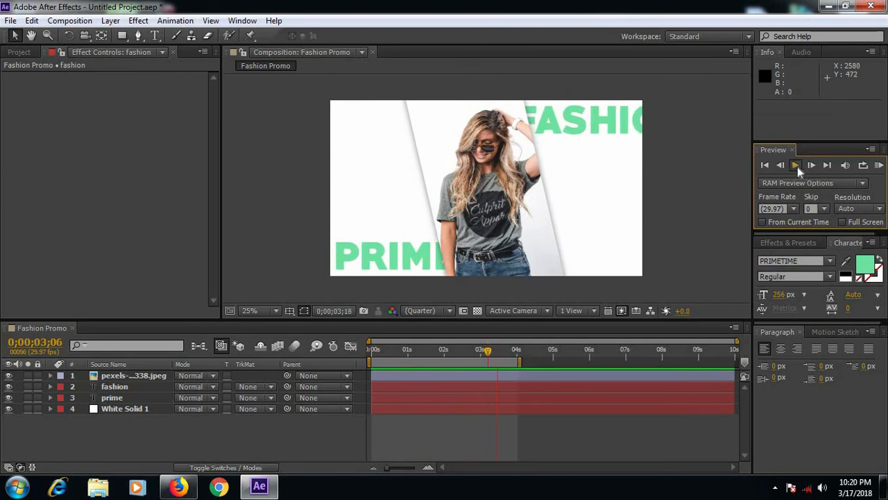